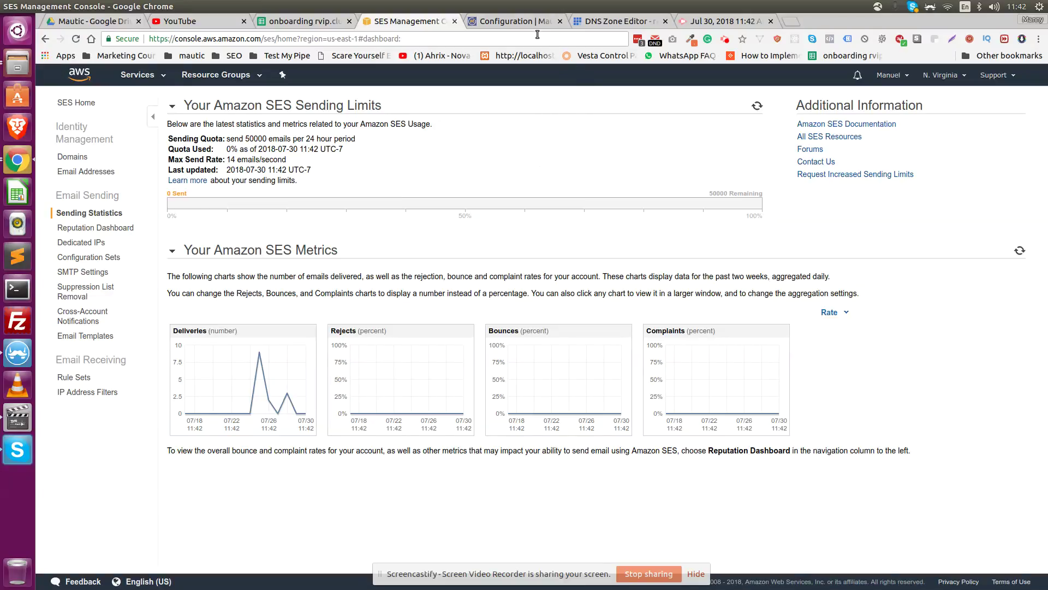
# Compare the Mautic and SES tabs, then list SES's ten verified sender email addresses.
pyautogui.click(529, 26)
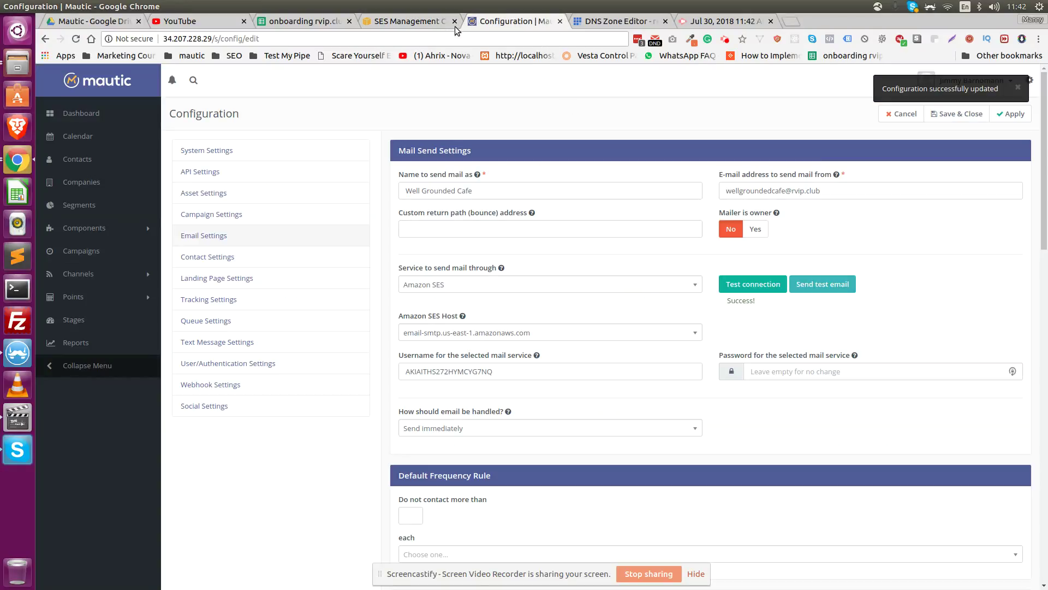
pyautogui.click(407, 21)
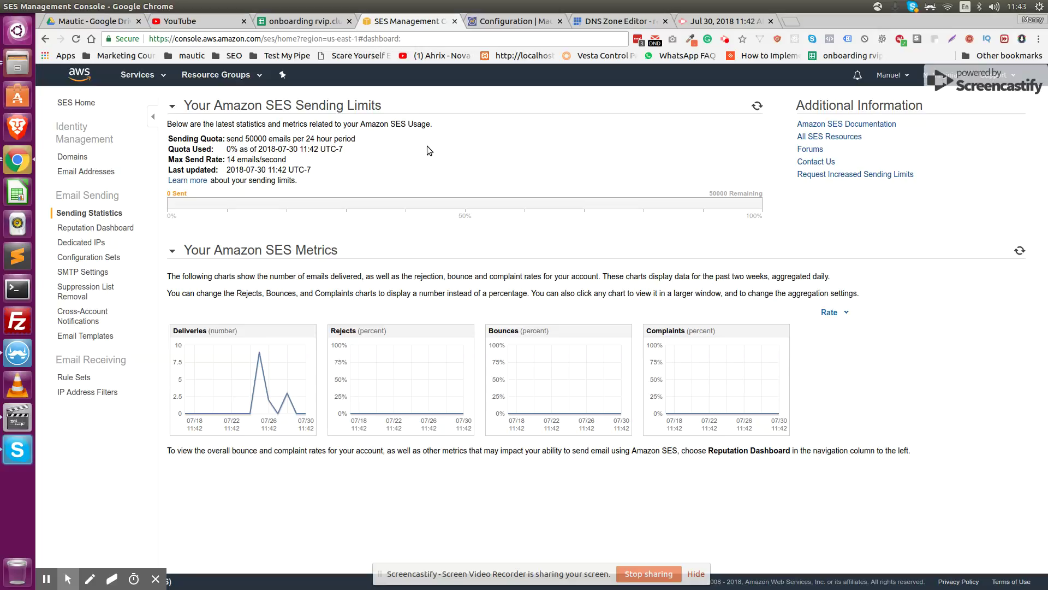
pyautogui.click(504, 21)
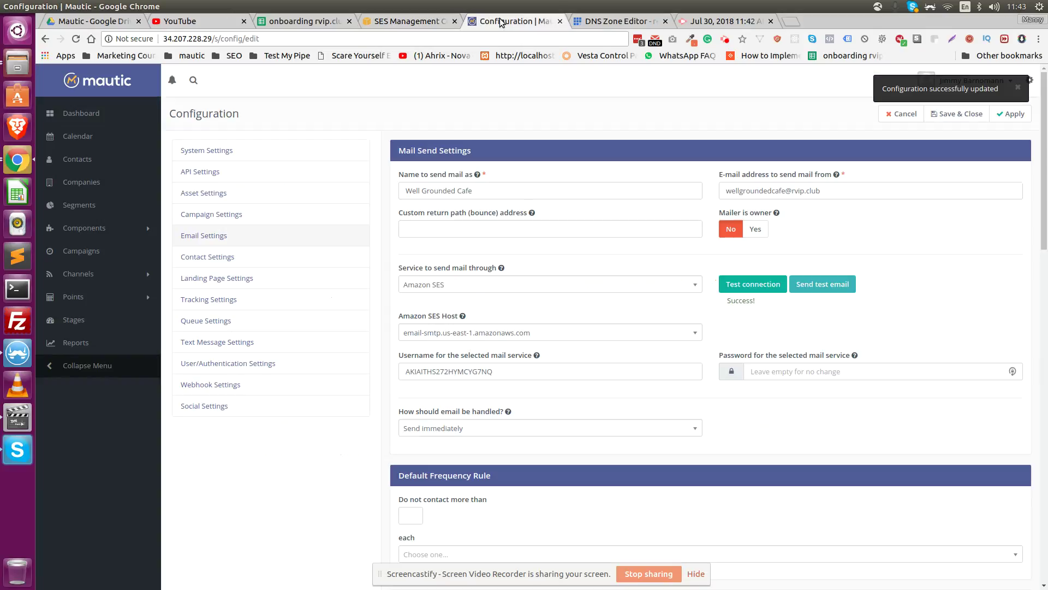
pyautogui.click(410, 20)
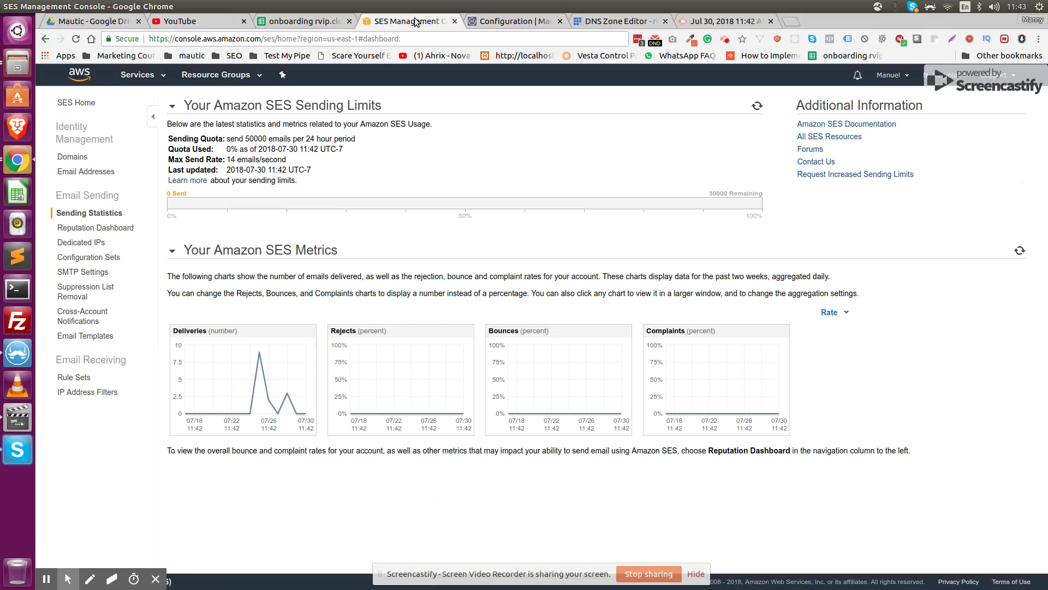
pyautogui.click(86, 171)
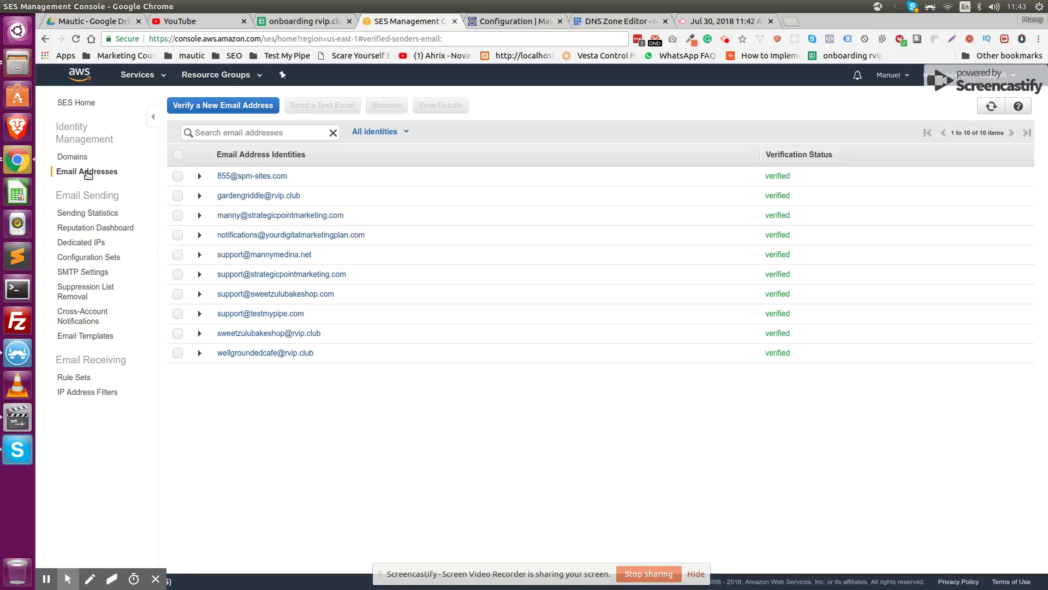
# Revisit SES Sending Statistics, then bring back Mautic's Amazon SES email configuration.
pyautogui.click(88, 214)
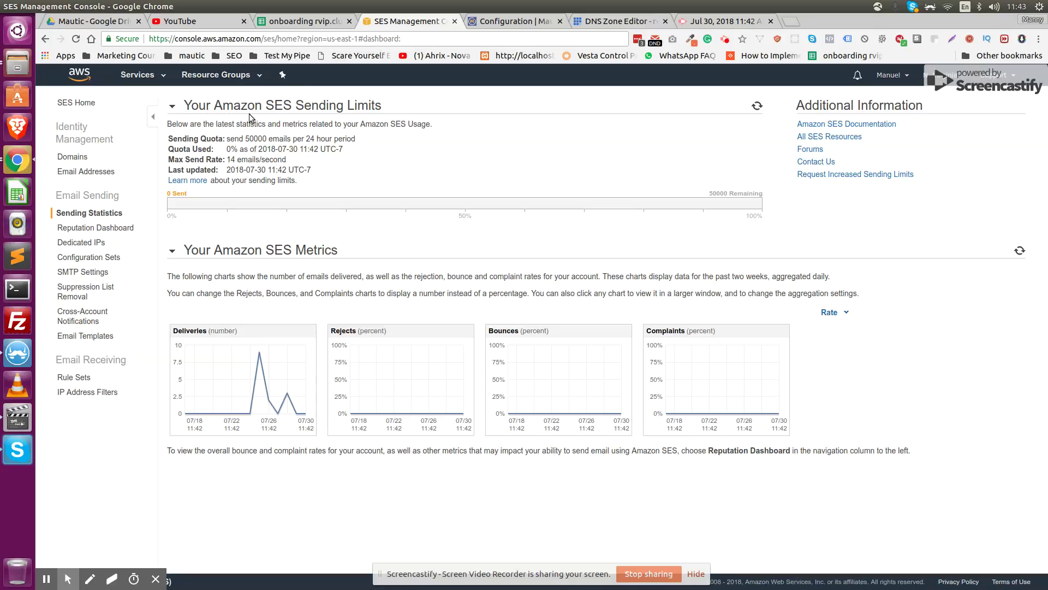
pyautogui.click(513, 22)
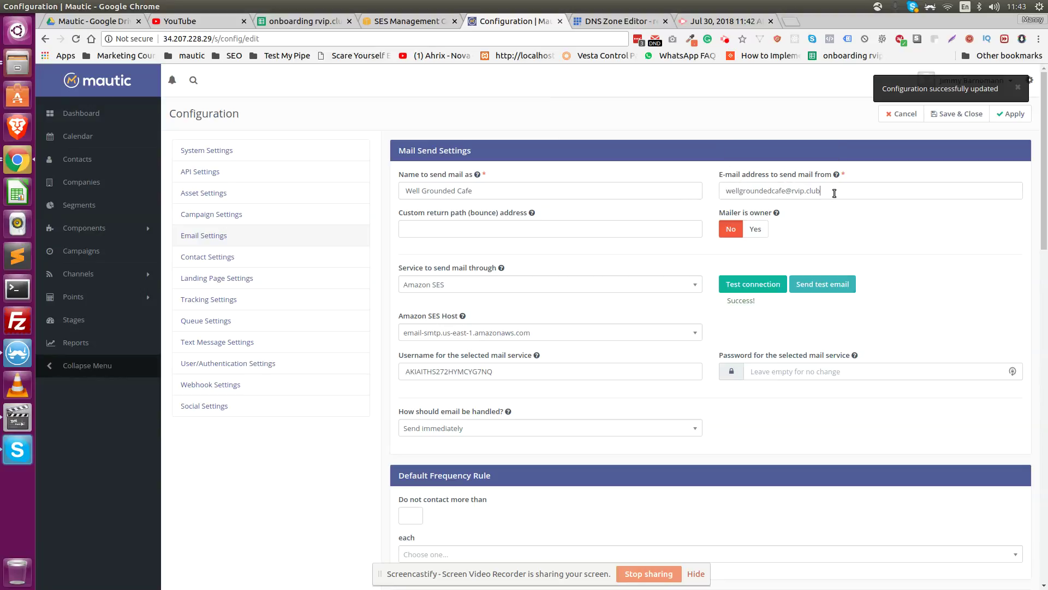
pyautogui.moveTo(821, 191); pyautogui.dragTo(728, 191)
pyautogui.click(548, 93)
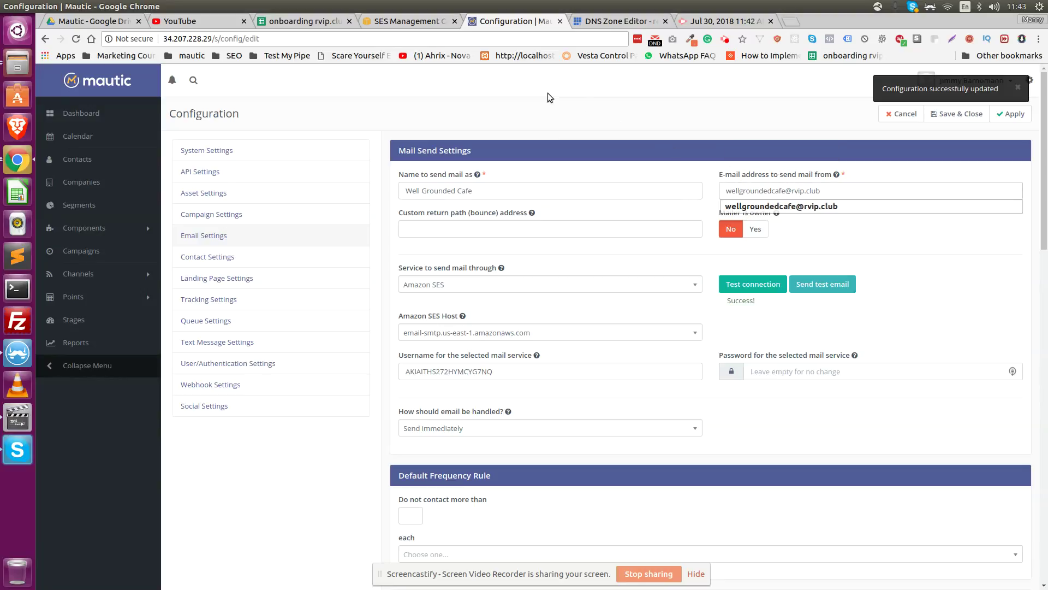
pyautogui.click(822, 191)
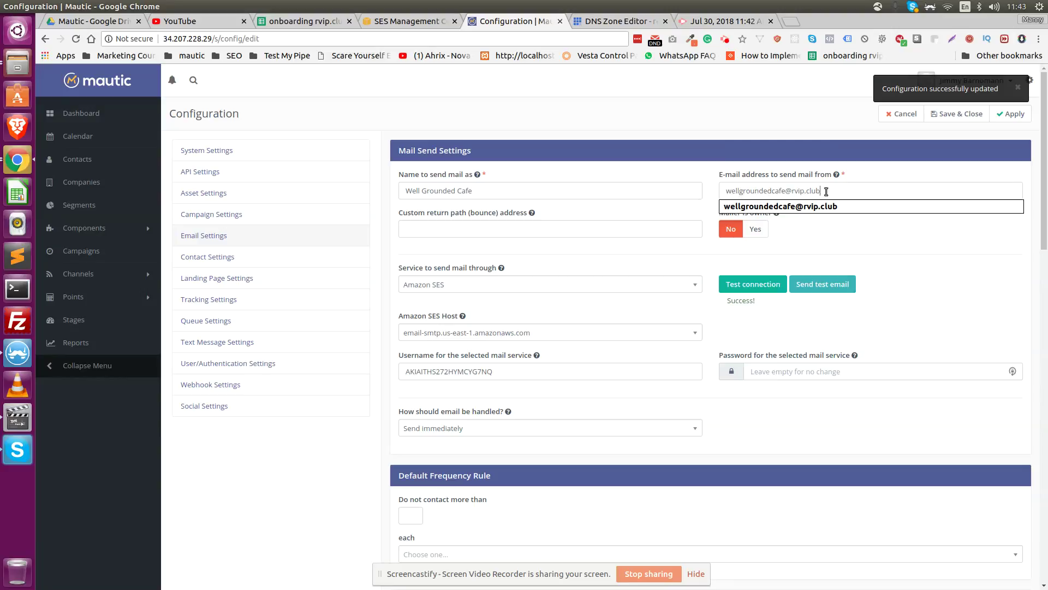
pyautogui.moveTo(821, 190); pyautogui.dragTo(726, 190)
pyautogui.click(822, 190)
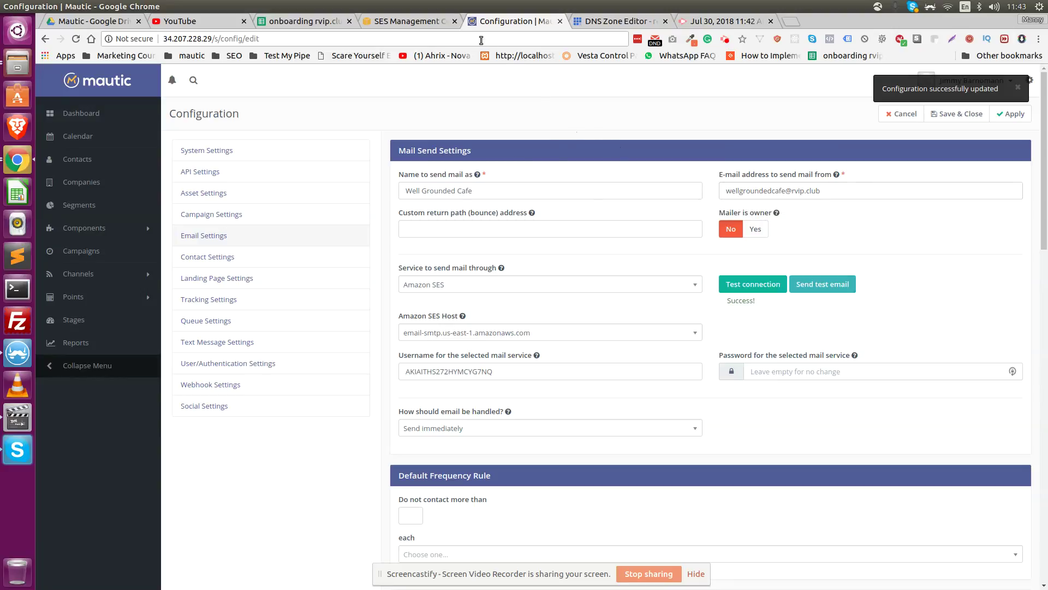
pyautogui.click(405, 21)
pyautogui.click(88, 171)
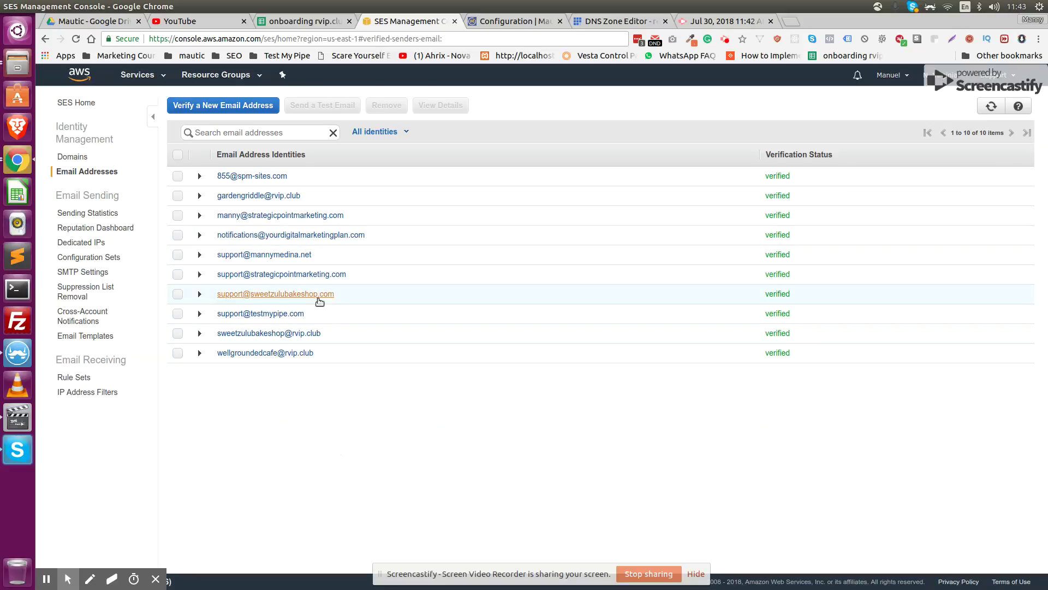
pyautogui.click(773, 216)
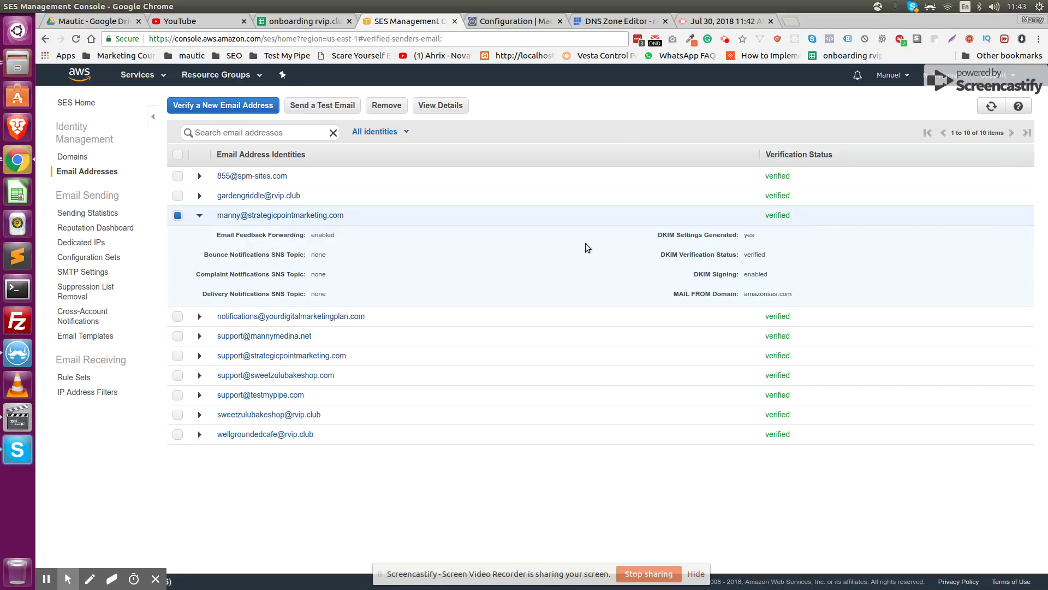
pyautogui.click(520, 27)
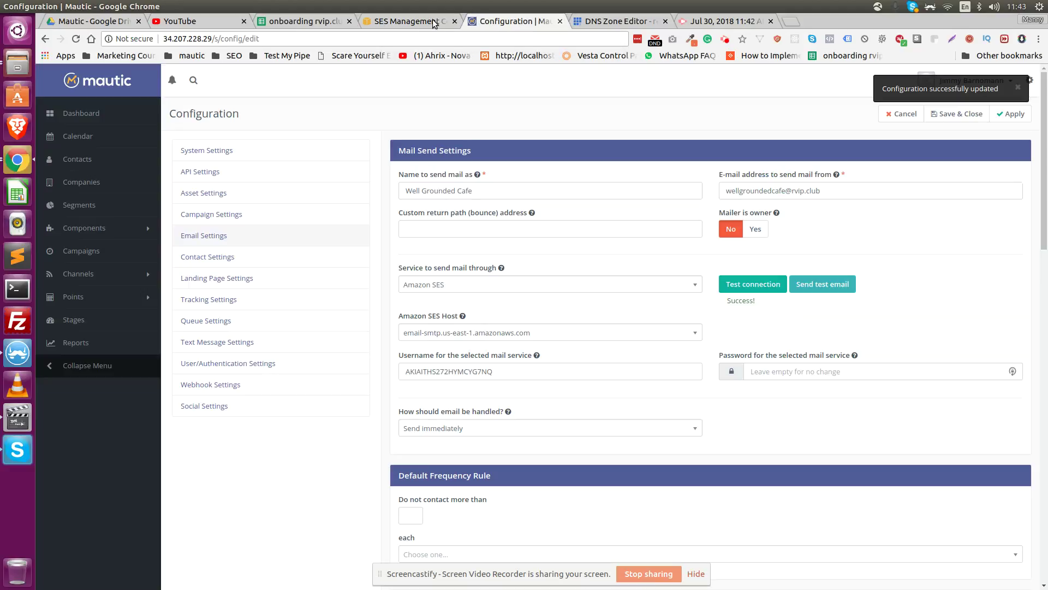
pyautogui.doubleClick(773, 190)
pyautogui.click(410, 21)
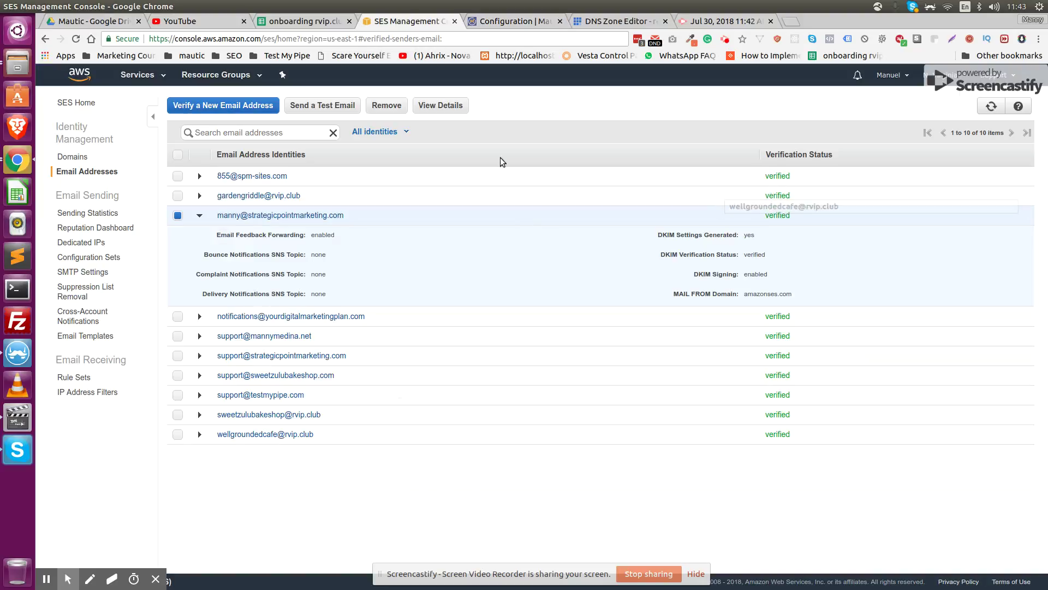
pyautogui.click(510, 21)
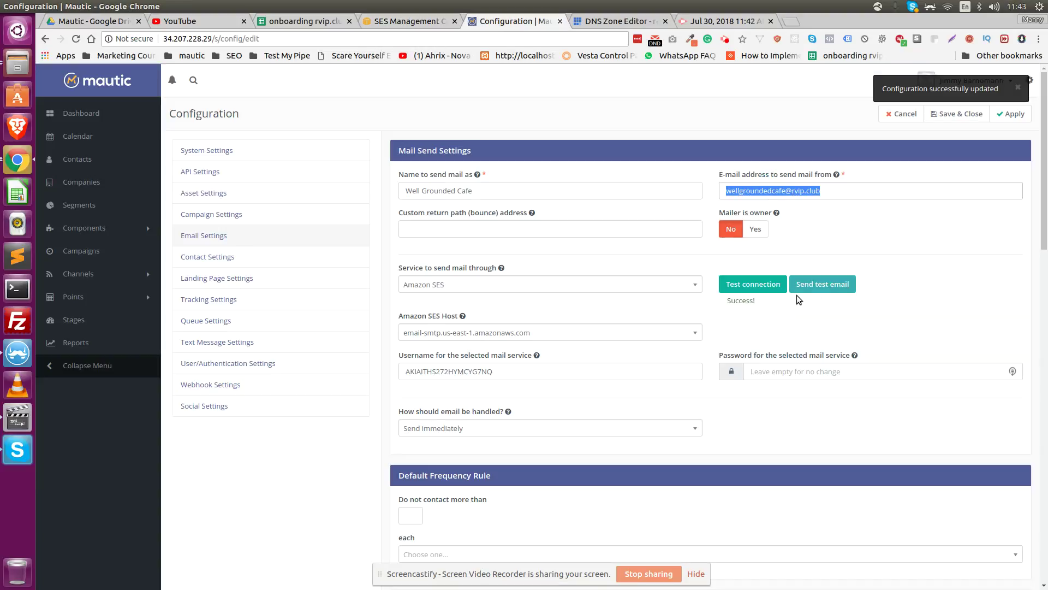
pyautogui.click(917, 419)
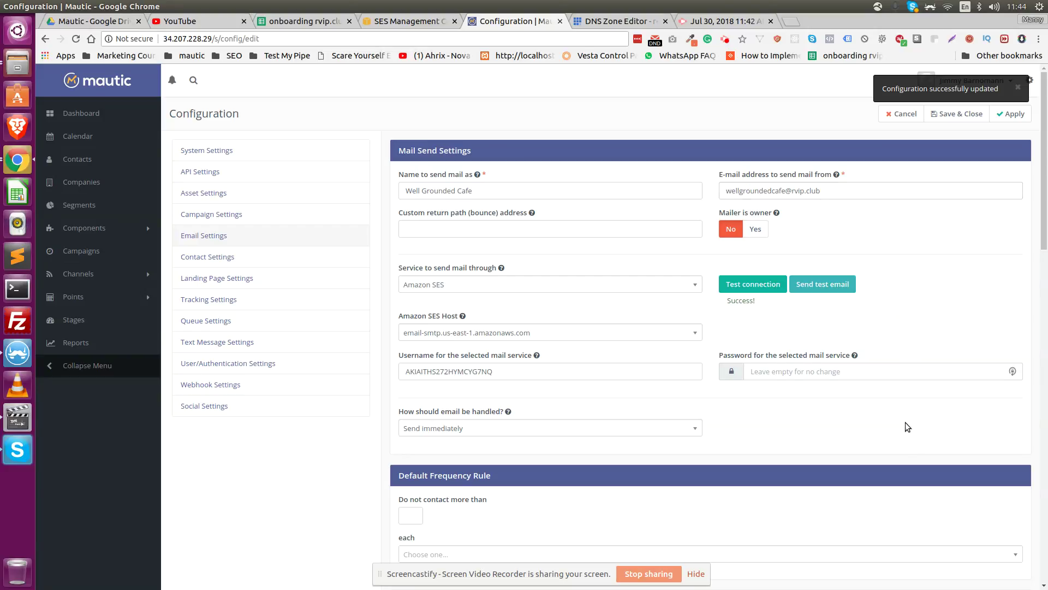
pyautogui.scroll(-3, 879, 402)
pyautogui.scroll(3, 880, 403)
pyautogui.scroll(-3, 845, 416)
pyautogui.scroll(-3, 832, 413)
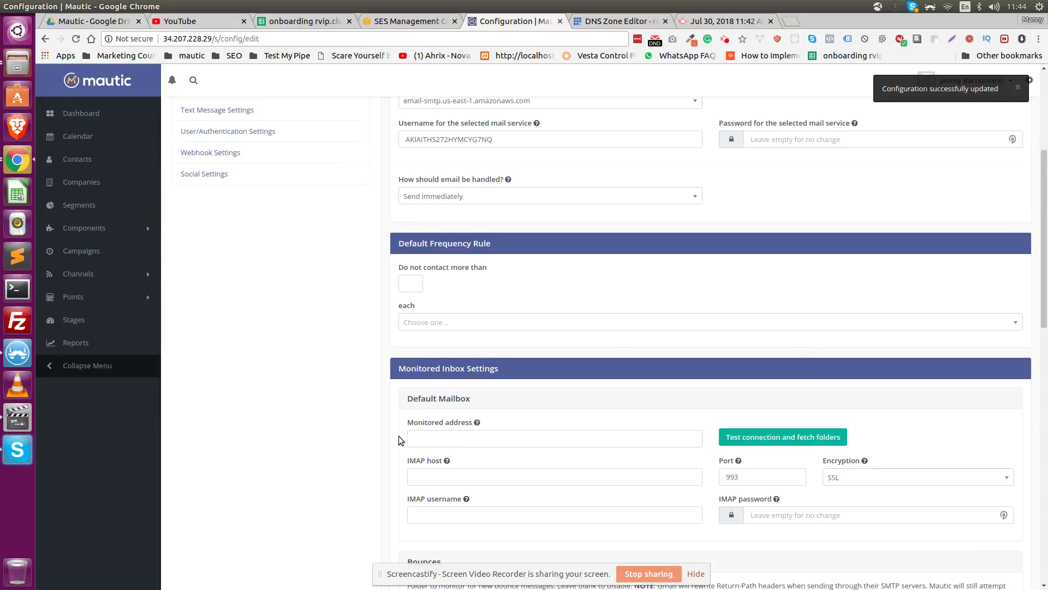
pyautogui.scroll(-5, 399, 436)
pyautogui.scroll(2, 399, 426)
pyautogui.scroll(3, 399, 419)
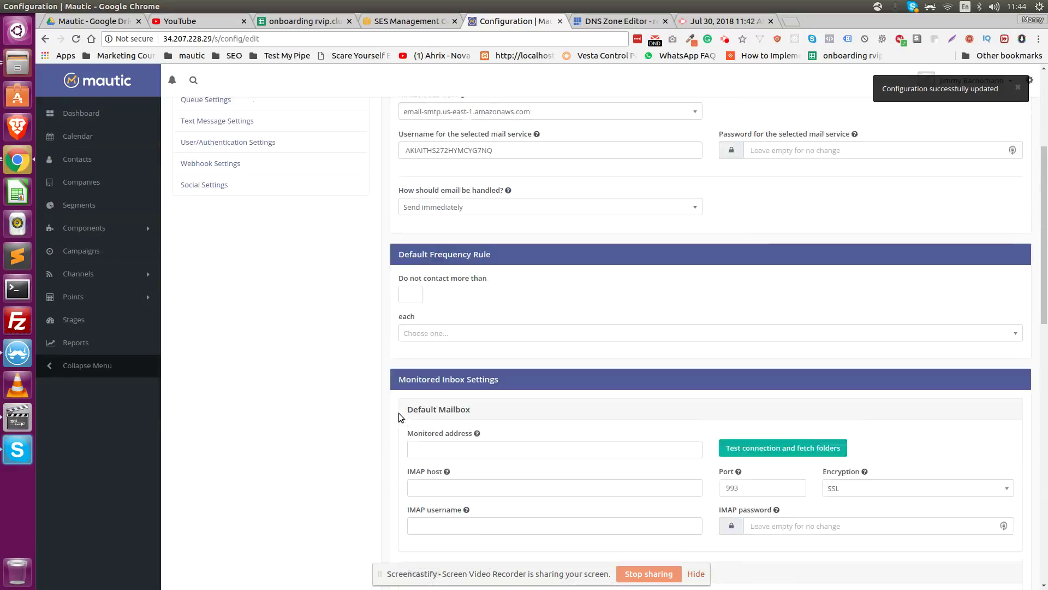
pyautogui.scroll(4, 398, 413)
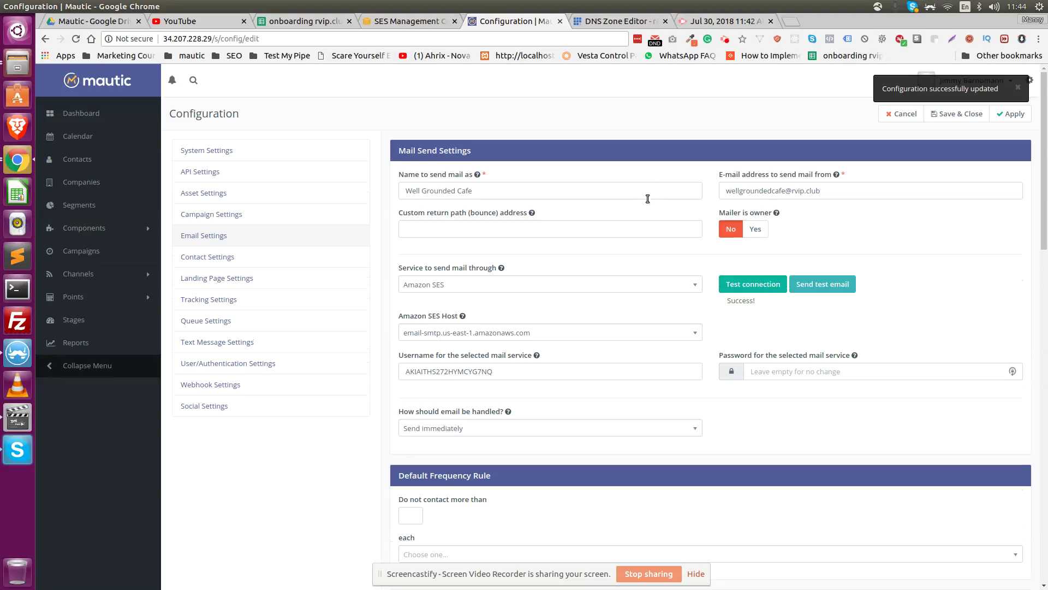
pyautogui.scroll(-3, 643, 218)
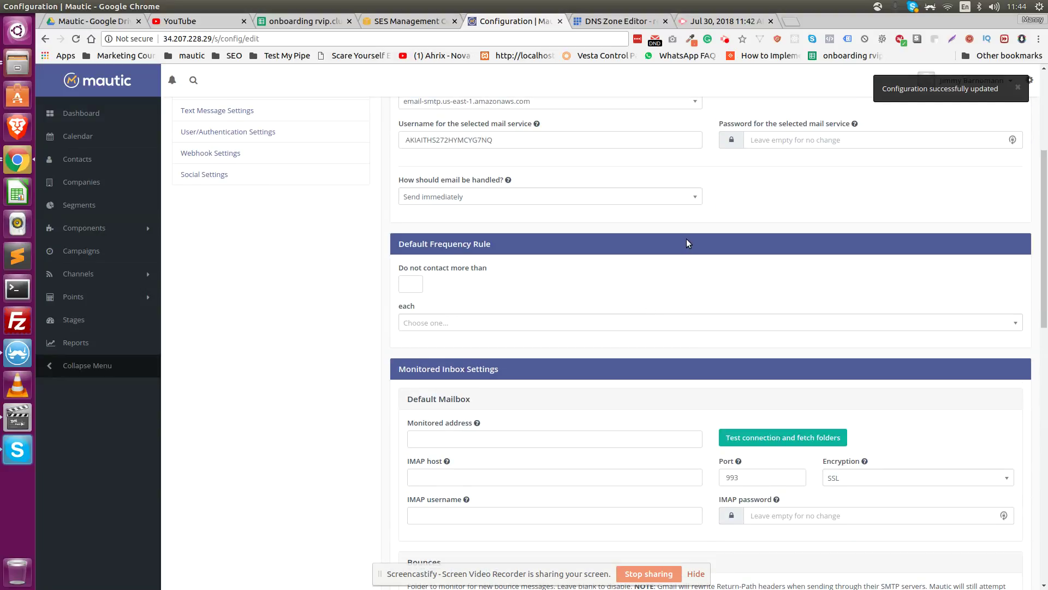
pyautogui.scroll(3, 687, 239)
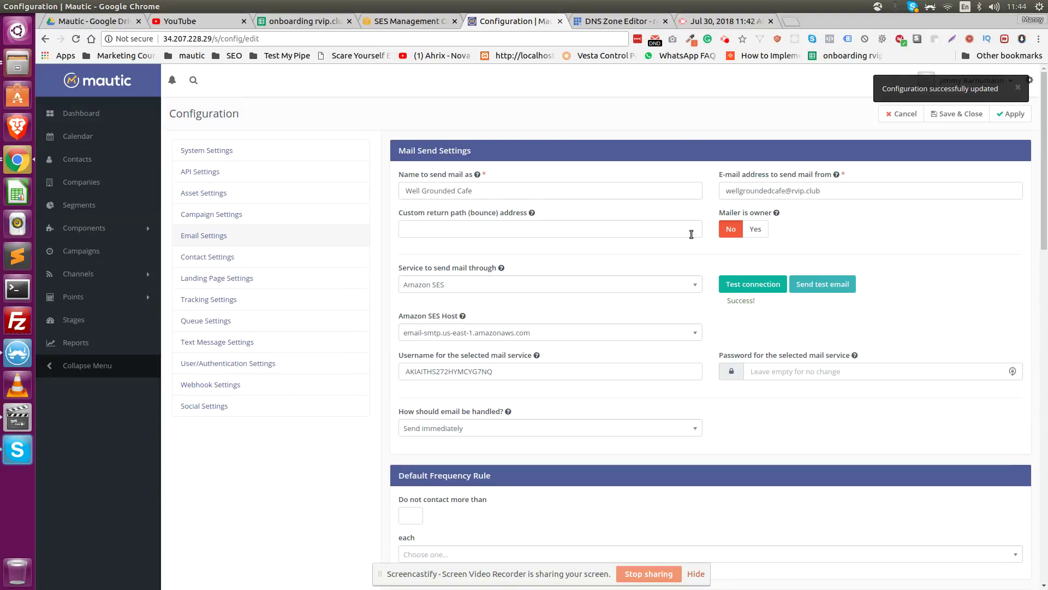
# Move down Mautic's Email Settings page to the default mailbox's Monitored Inbox Settings.
pyautogui.click(726, 39)
pyautogui.click(644, 184)
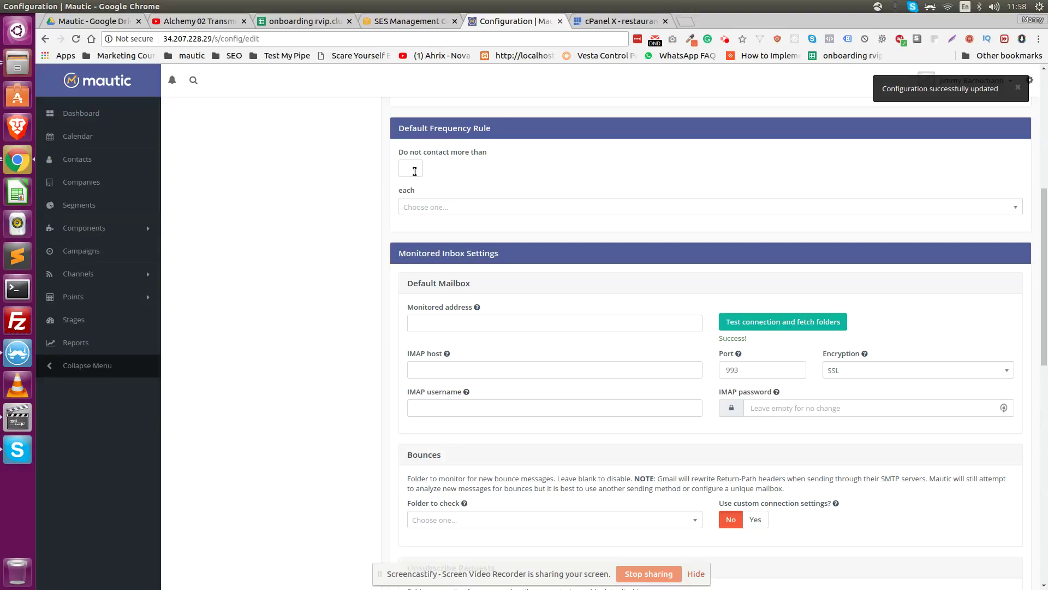
pyautogui.click(618, 20)
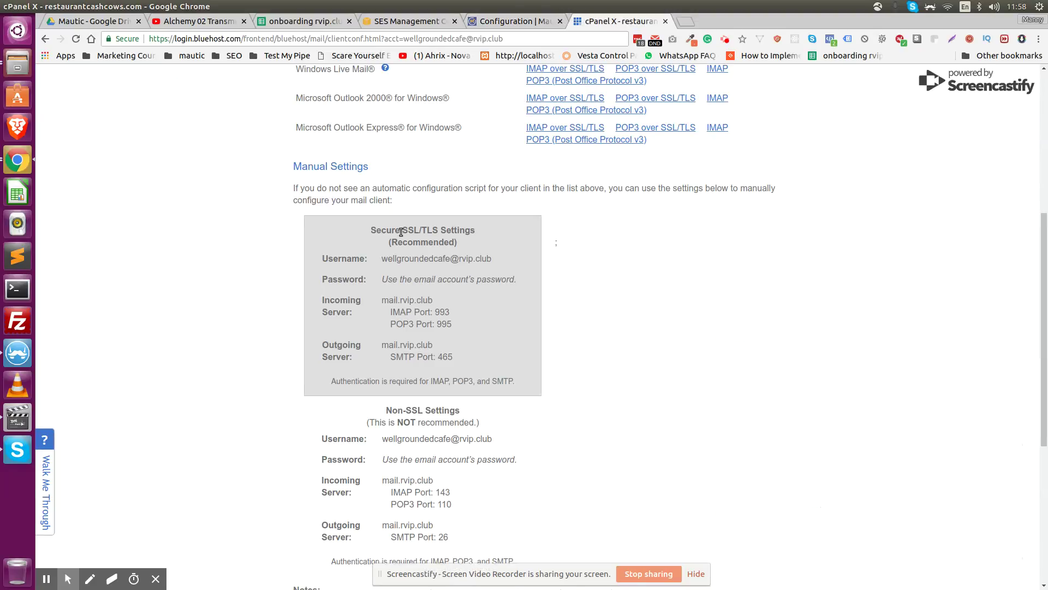
pyautogui.scroll(3, 401, 233)
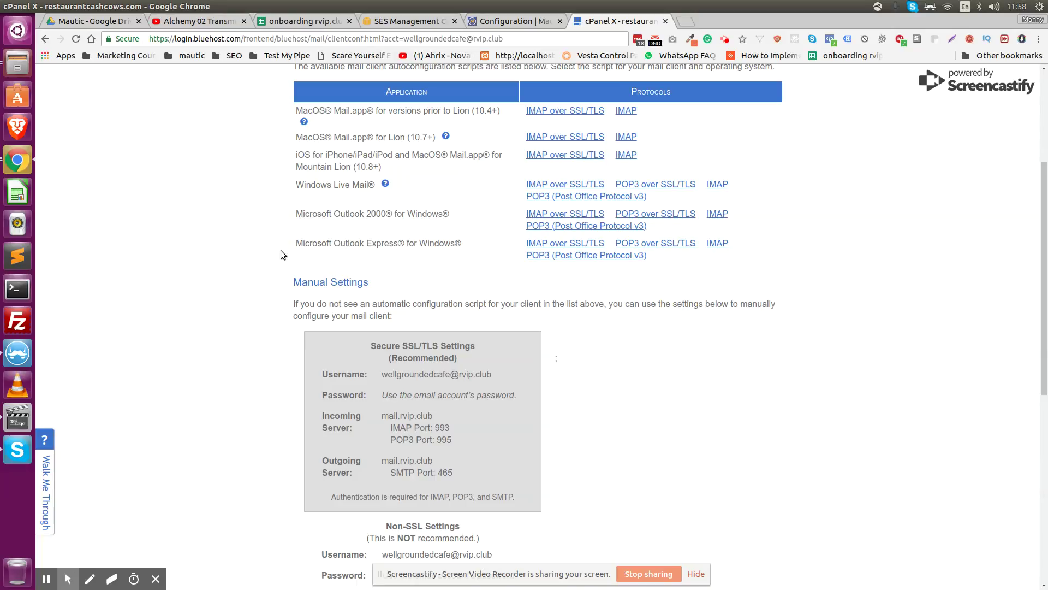
pyautogui.scroll(-3, 265, 267)
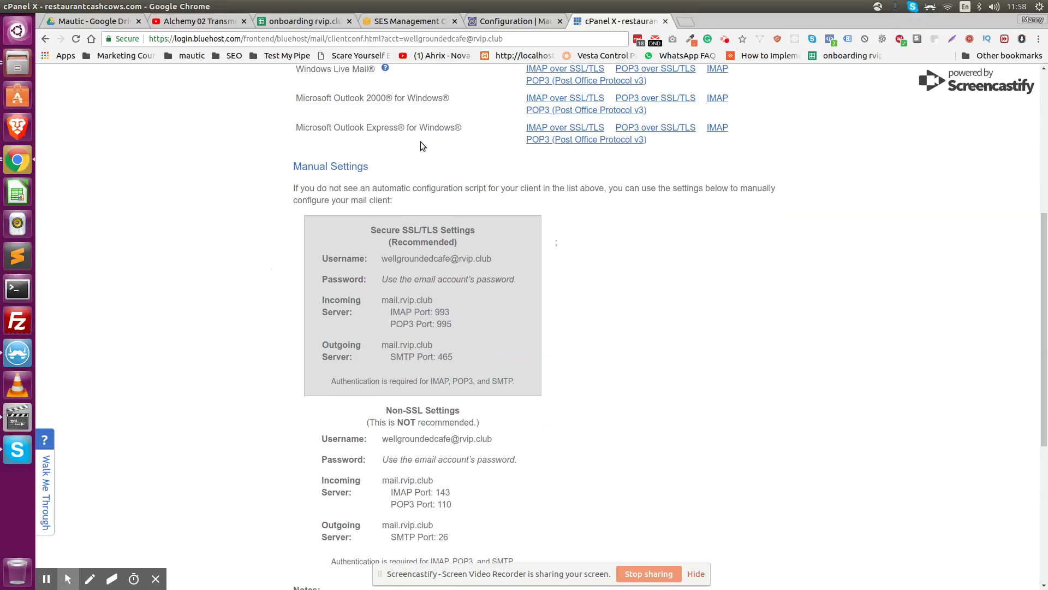
pyautogui.scroll(2, 434, 198)
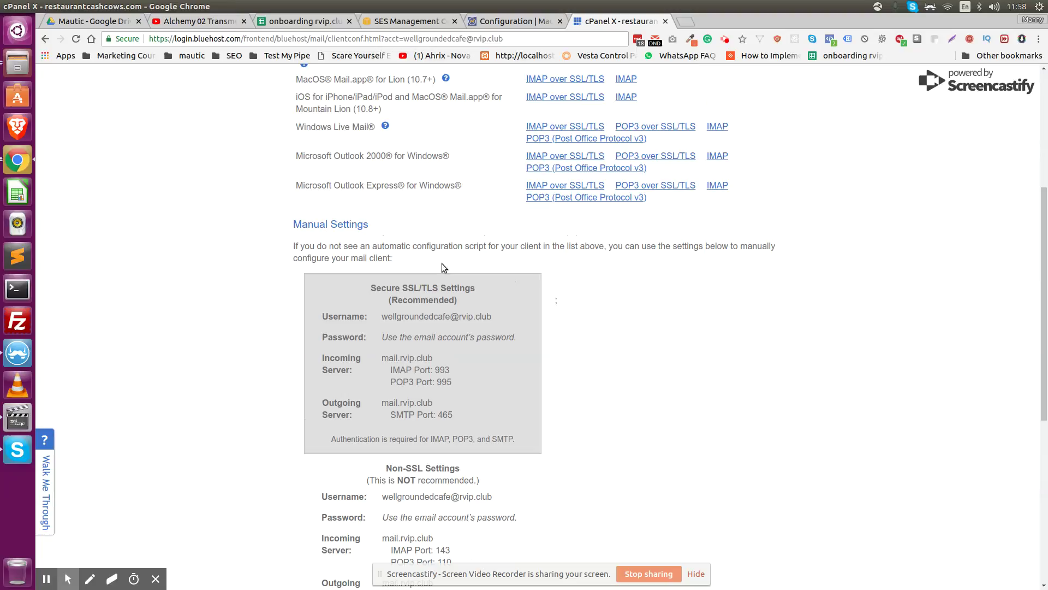
pyautogui.moveTo(492, 316); pyautogui.dragTo(382, 316)
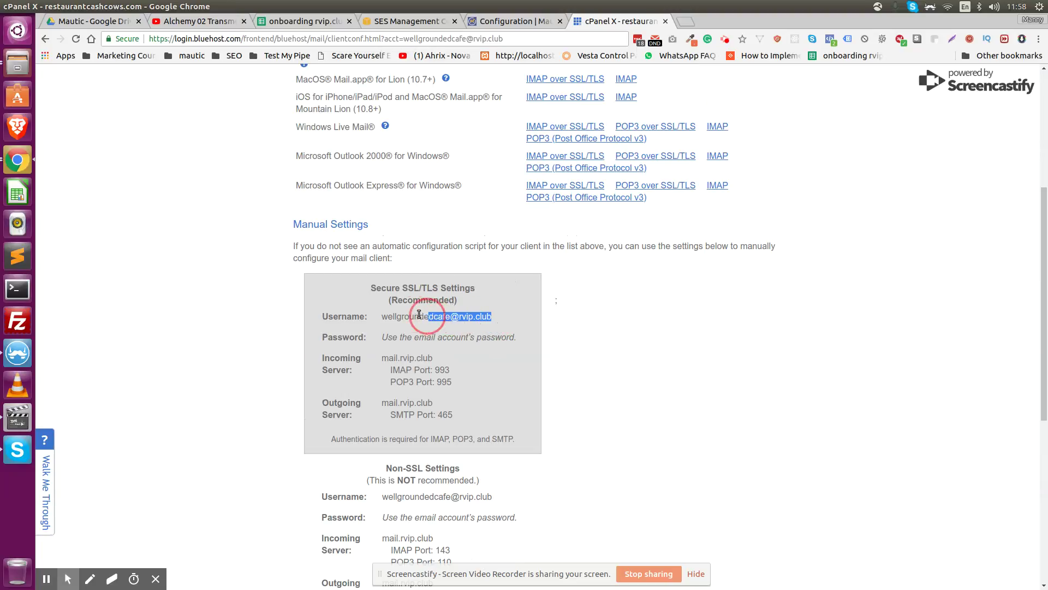
pyautogui.rightClick(391, 319)
pyautogui.click(420, 323)
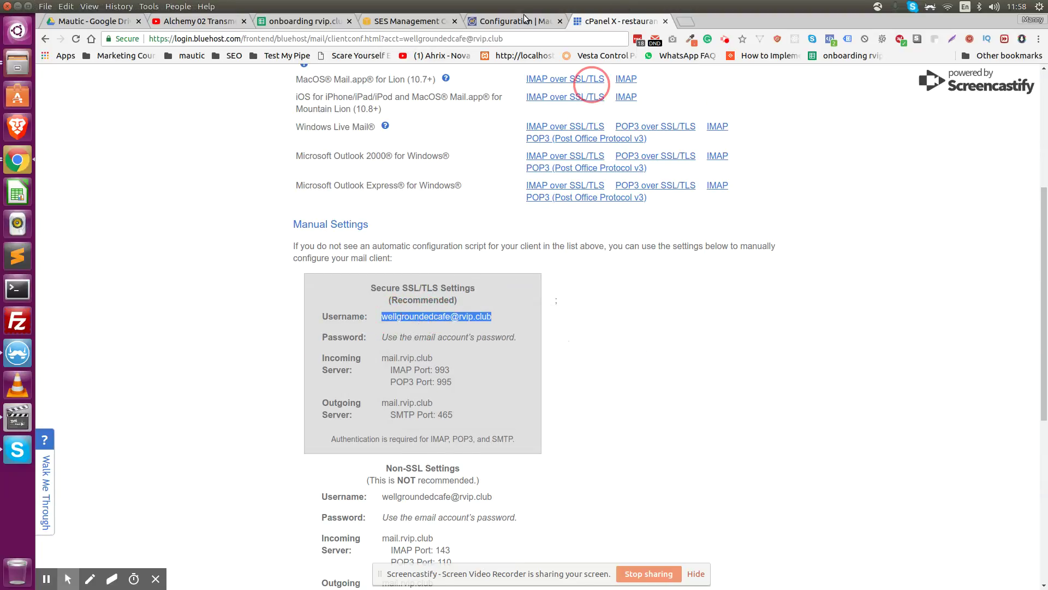
pyautogui.click(514, 21)
pyautogui.click(560, 323)
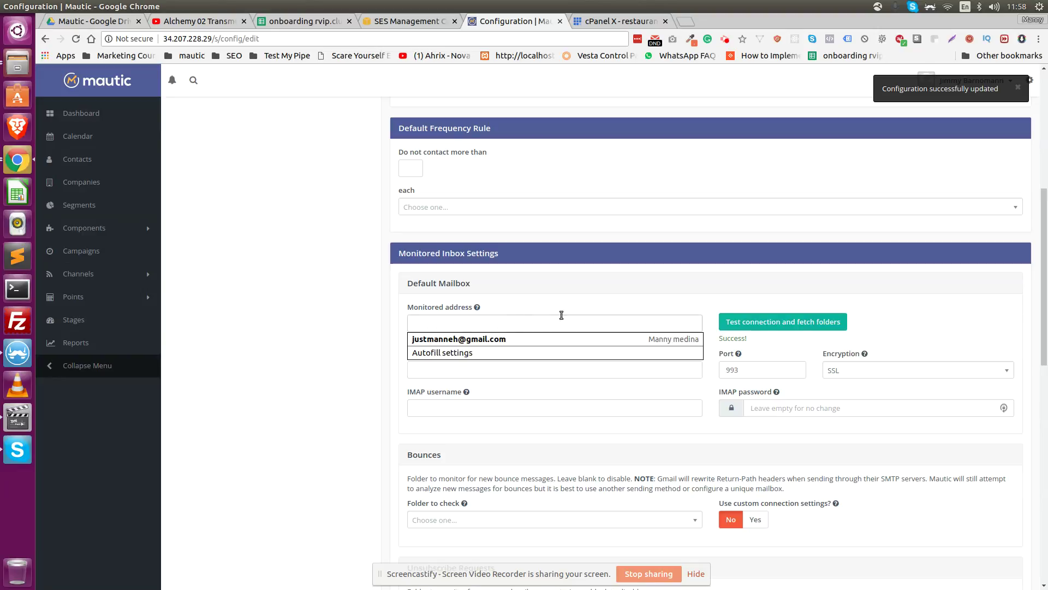
pyautogui.hotkey('ctrl', 'v')
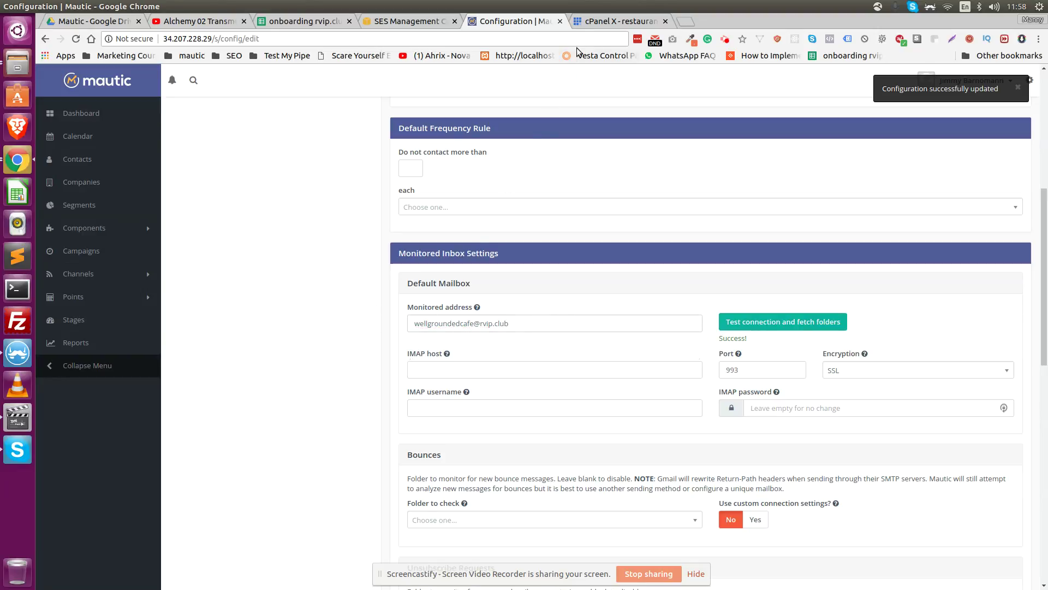
pyautogui.moveTo(466, 391)
pyautogui.click(452, 405)
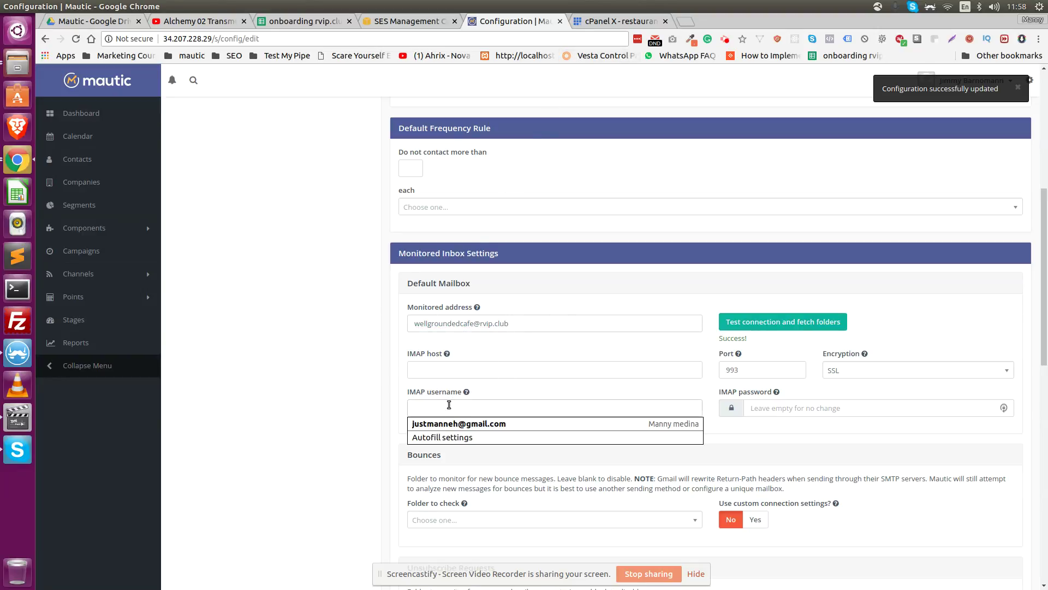
pyautogui.hotkey('ctrl', 'v')
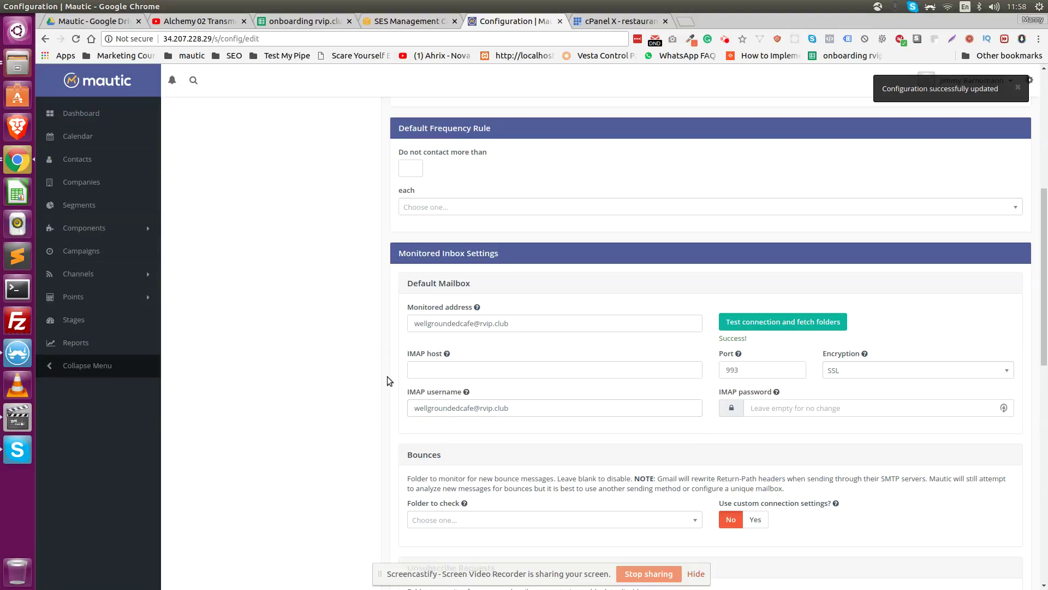
# Copy the incoming server mail.rvip.club from cPanel and paste it as IMAP host.
pyautogui.click(619, 21)
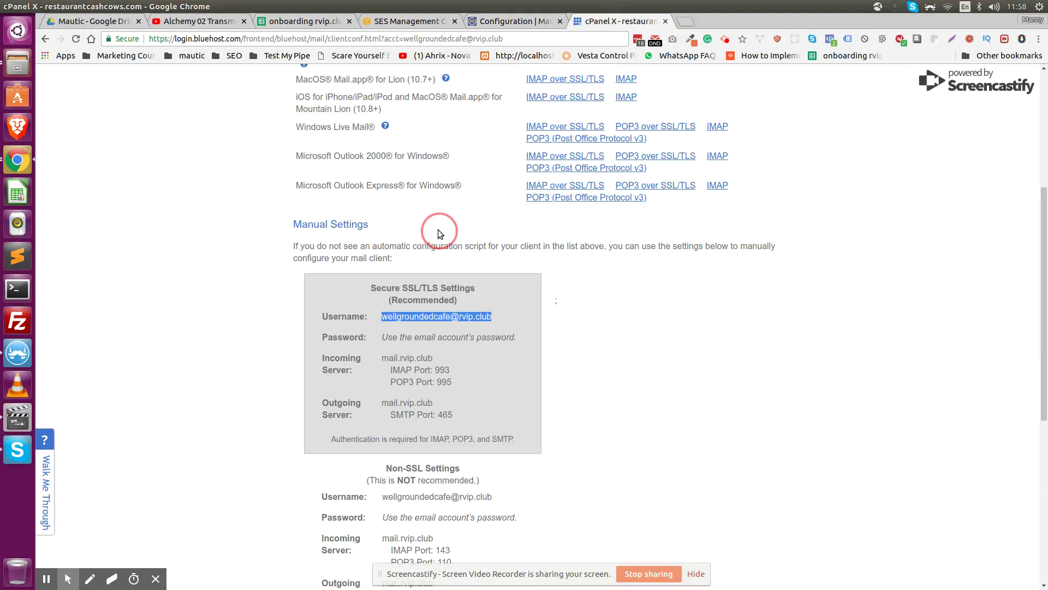
pyautogui.moveTo(432, 358); pyautogui.dragTo(381, 357)
pyautogui.rightClick(385, 358)
pyautogui.click(435, 368)
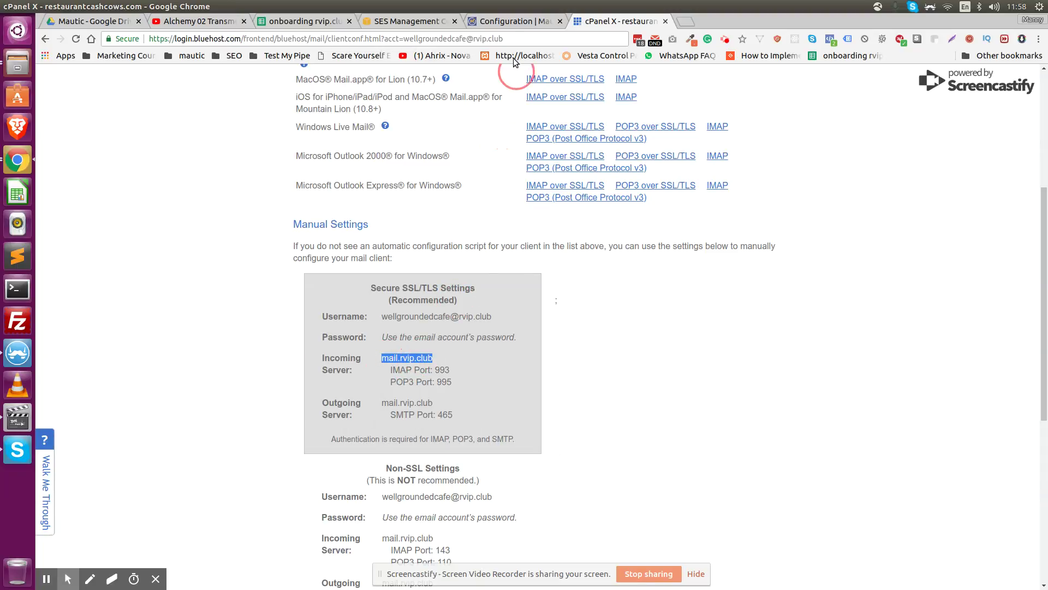
pyautogui.click(508, 20)
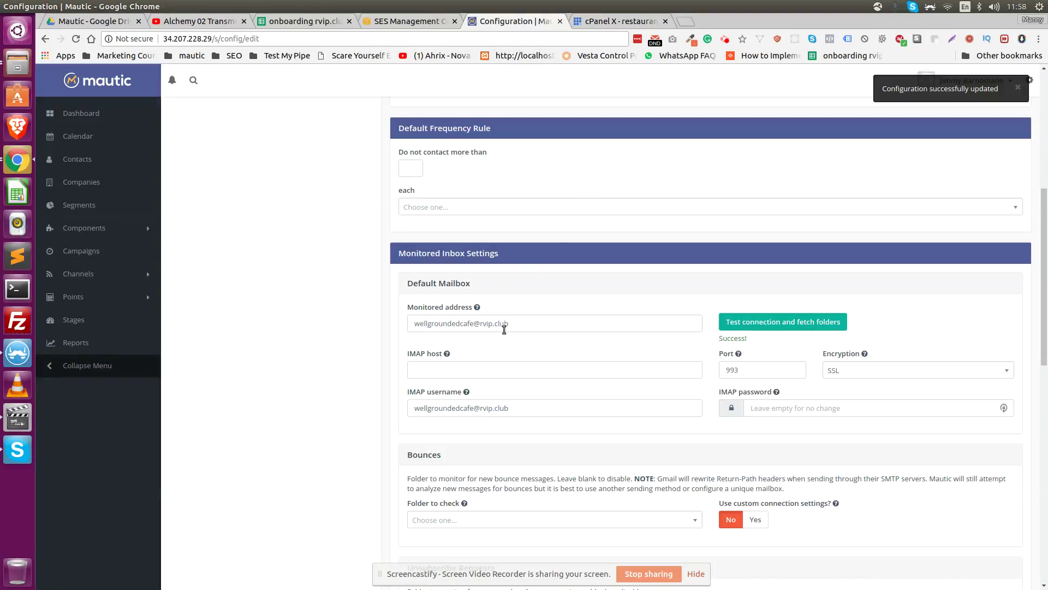
pyautogui.click(498, 368)
pyautogui.hotkey('ctrl', 'v')
pyautogui.click(419, 369)
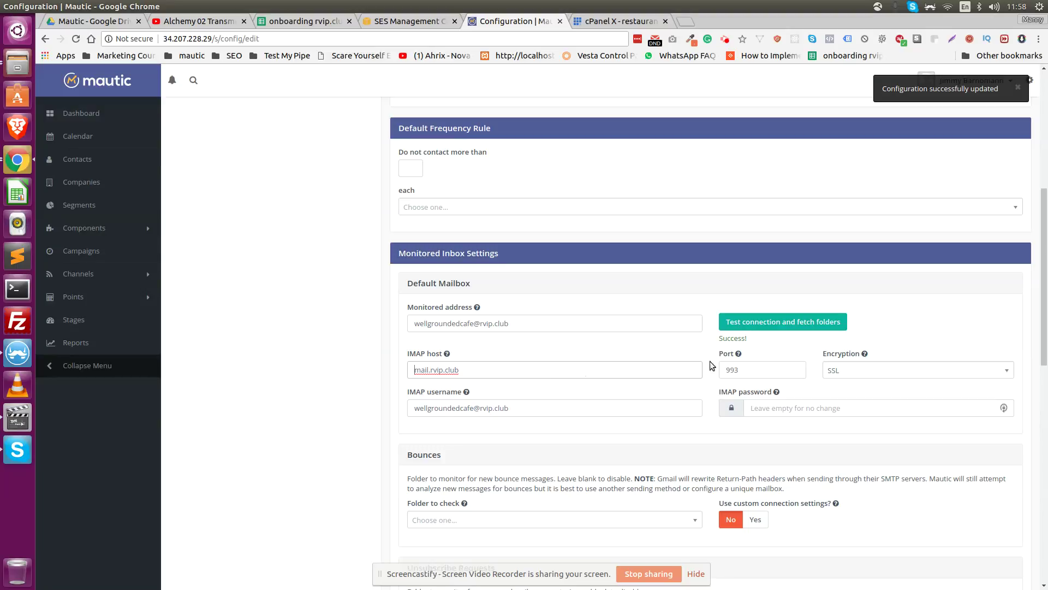
# Move to the IMAP password field and check cPanel's note about the account password.
pyautogui.click(769, 408)
pyautogui.click(611, 21)
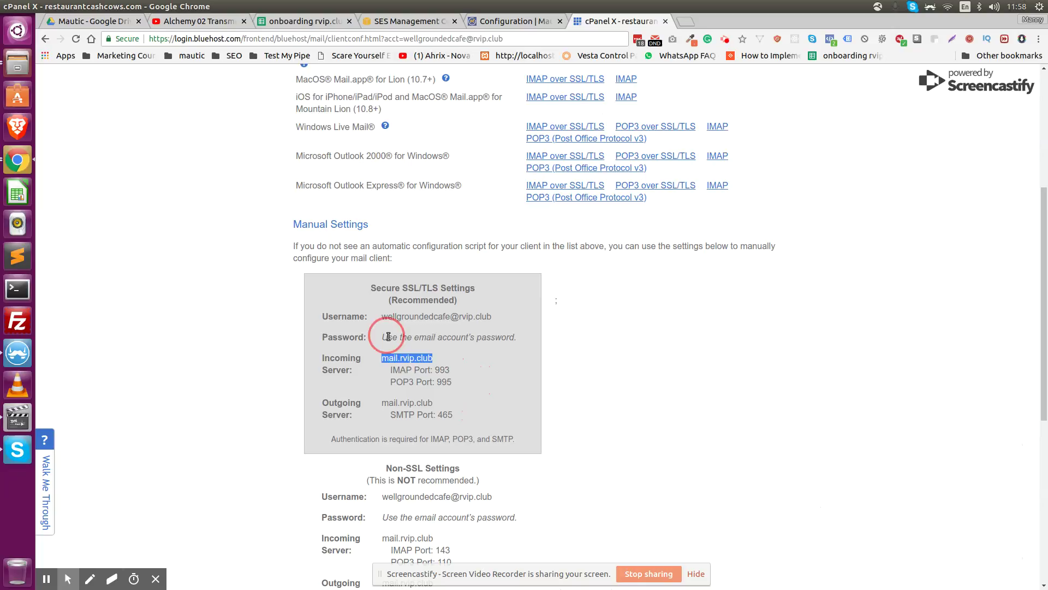
pyautogui.moveTo(383, 337); pyautogui.dragTo(515, 337)
# Set mailbox encryption to SSL with novalidate-cert, then test the connection and fetch folders.
pyautogui.click(503, 21)
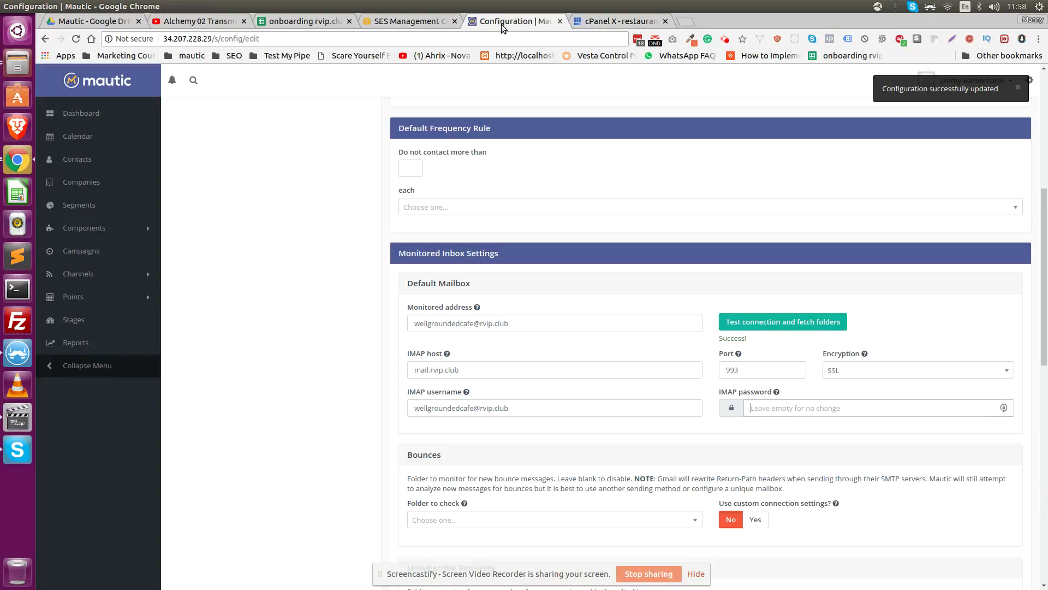
pyautogui.write('•')
pyautogui.write('••••••••••')
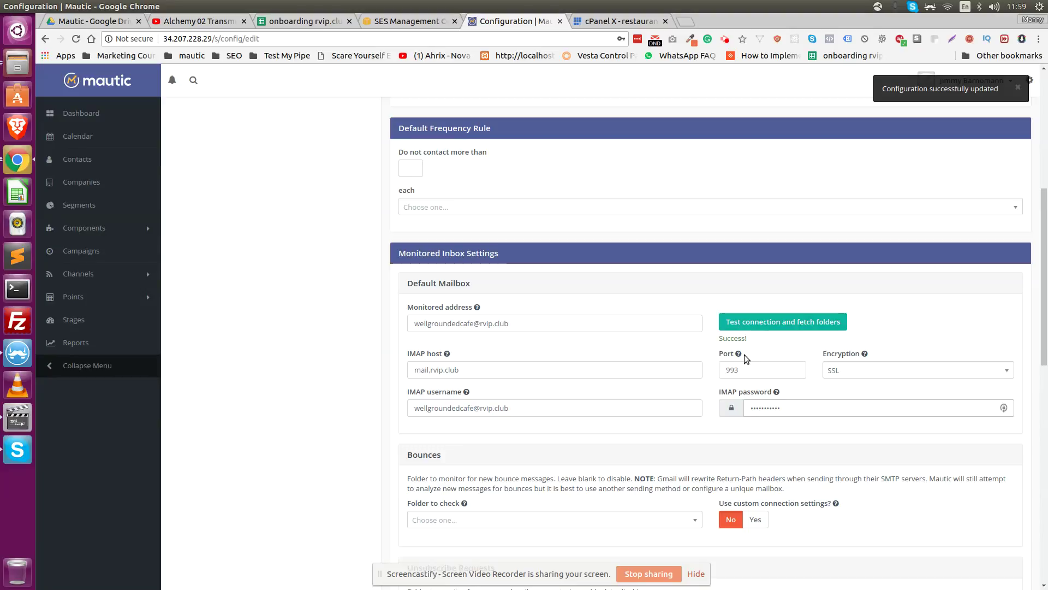
pyautogui.click(841, 369)
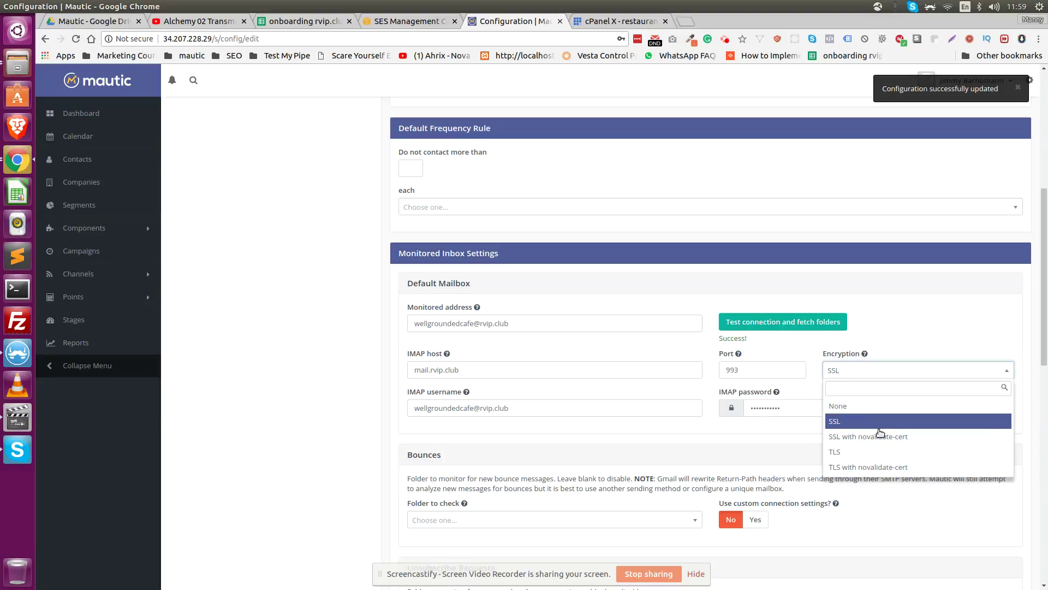
pyautogui.click(912, 440)
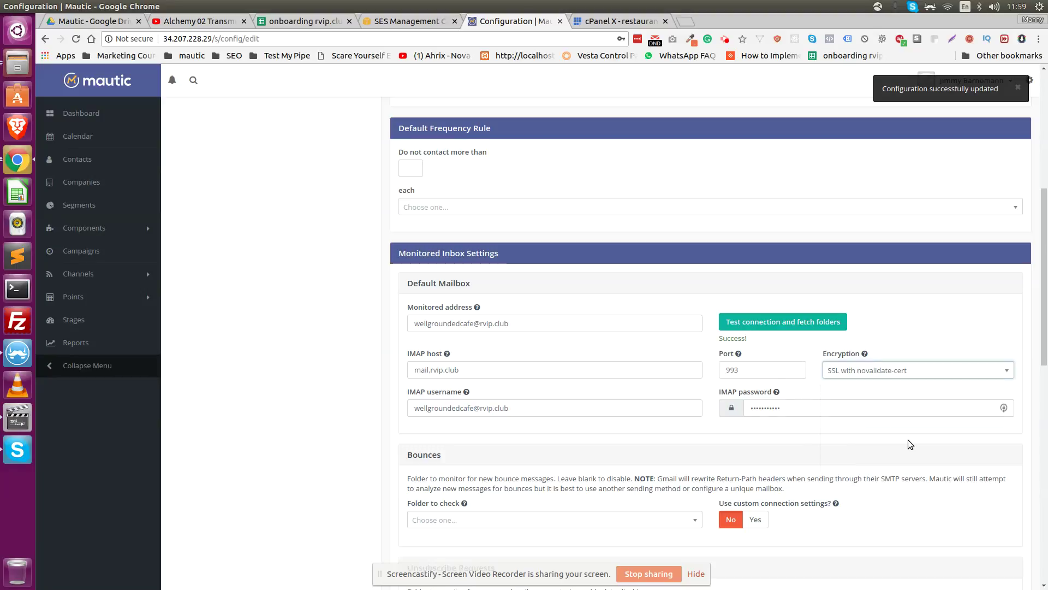
pyautogui.click(777, 321)
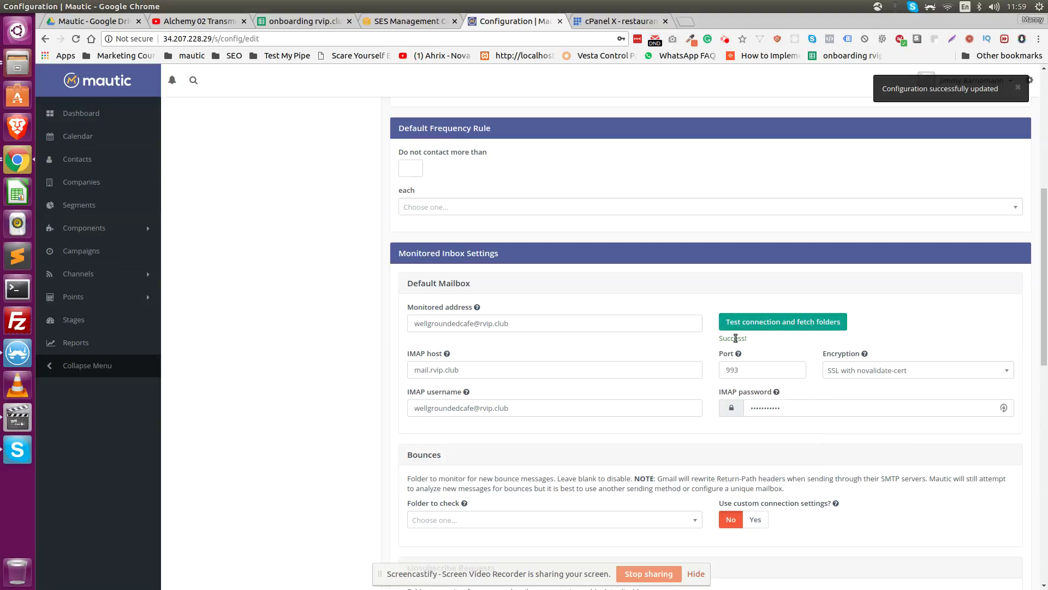
pyautogui.scroll(8, 684, 347)
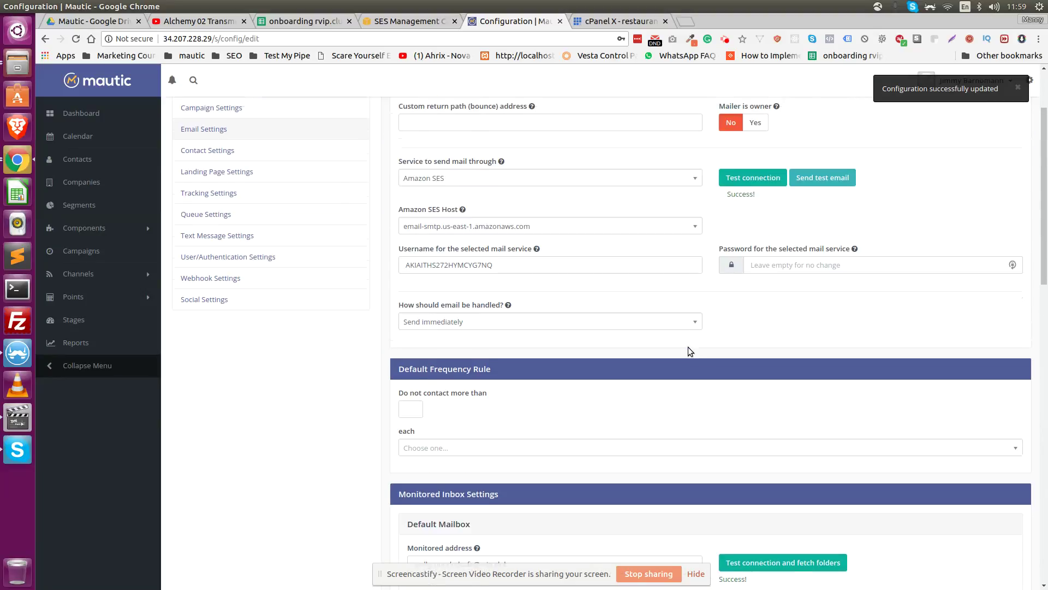
pyautogui.scroll(-6, 874, 254)
pyautogui.scroll(-2, 767, 291)
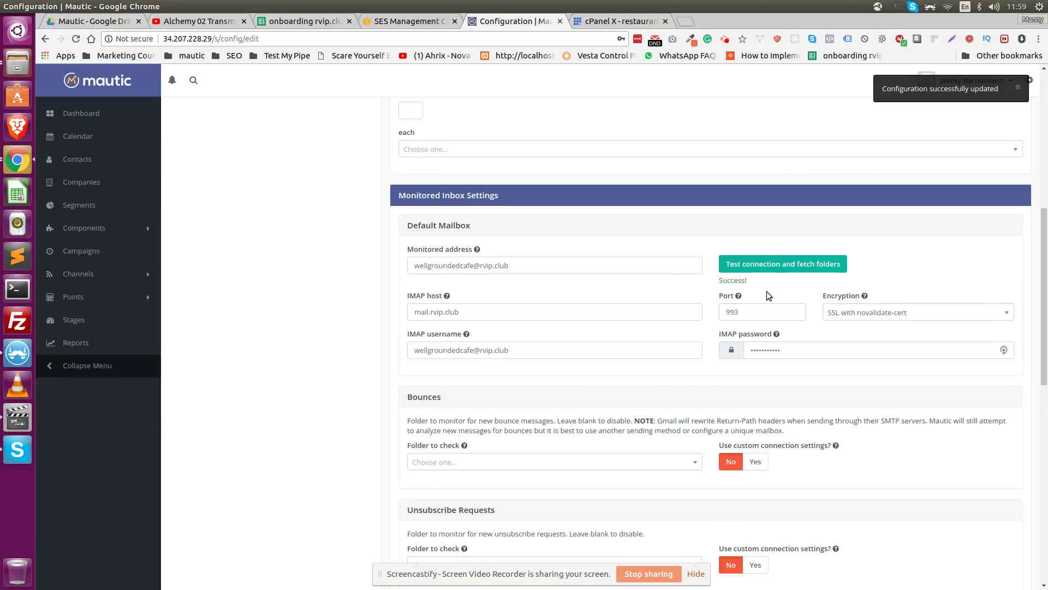
pyautogui.scroll(3, 831, 298)
pyautogui.scroll(5, 846, 269)
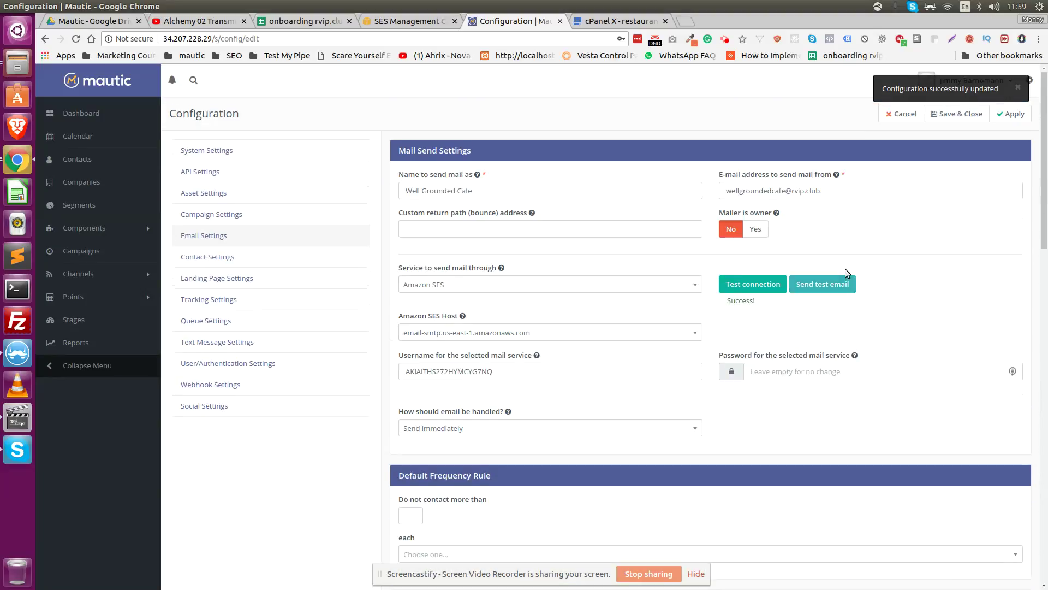
# Apply the Amazon SES sending and monitored inbox settings on the Configuration page.
pyautogui.click(1010, 114)
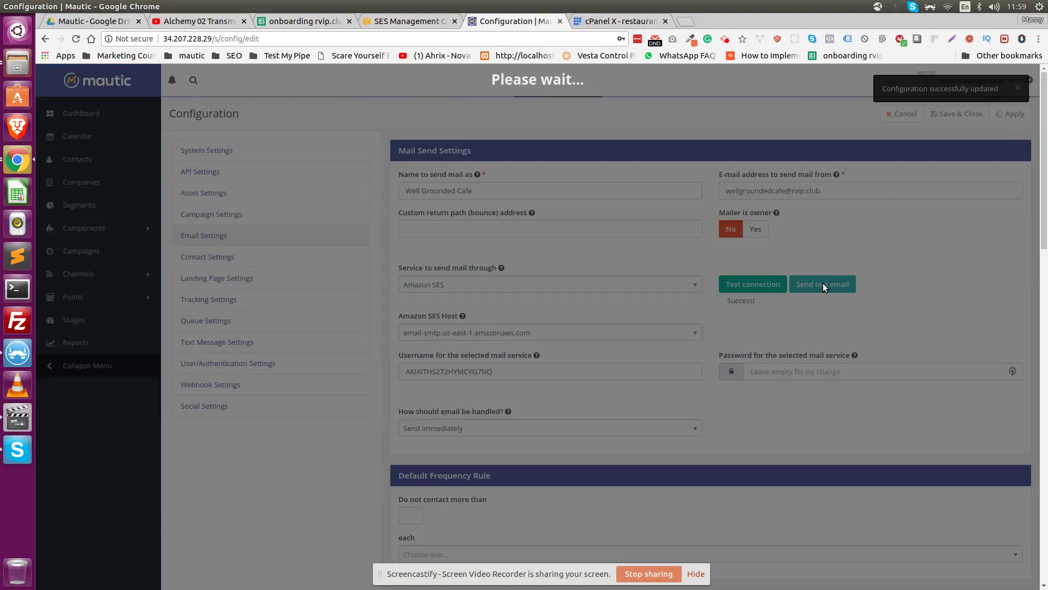
pyautogui.scroll(-3, 791, 303)
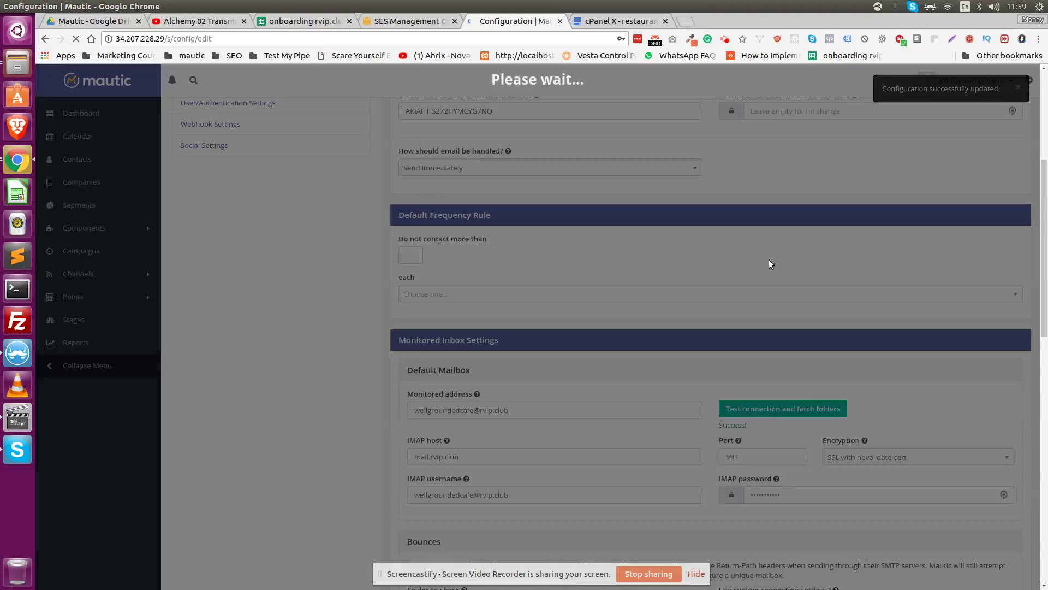
pyautogui.scroll(-5, 716, 284)
pyautogui.scroll(-3, 717, 285)
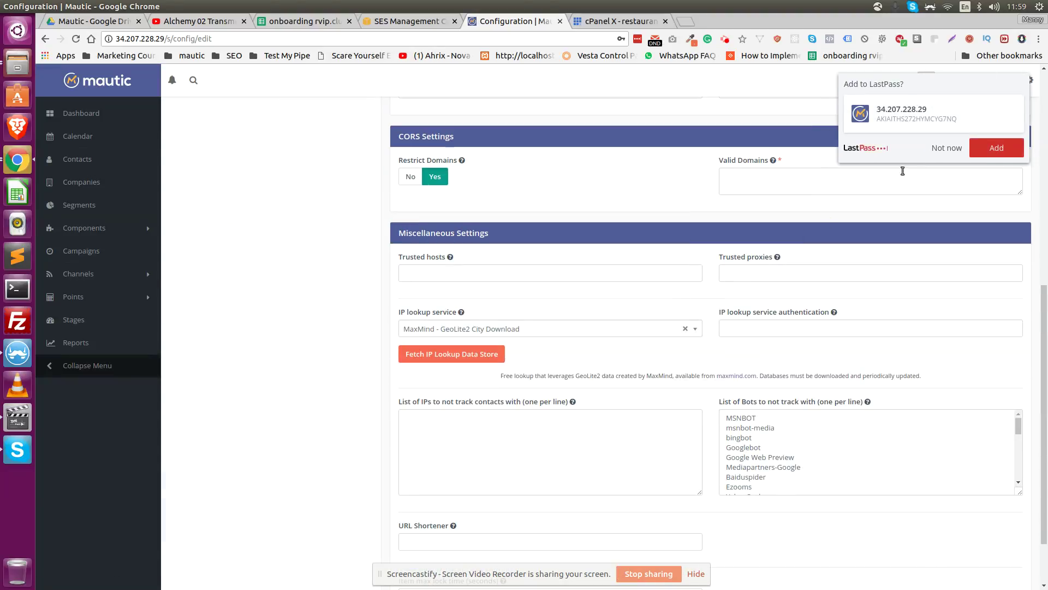
# Dismiss the LastPass save-password popup and fetch the MaxMind GeoLite2 City IP lookup data store.
pyautogui.click(947, 148)
pyautogui.scroll(3, 602, 246)
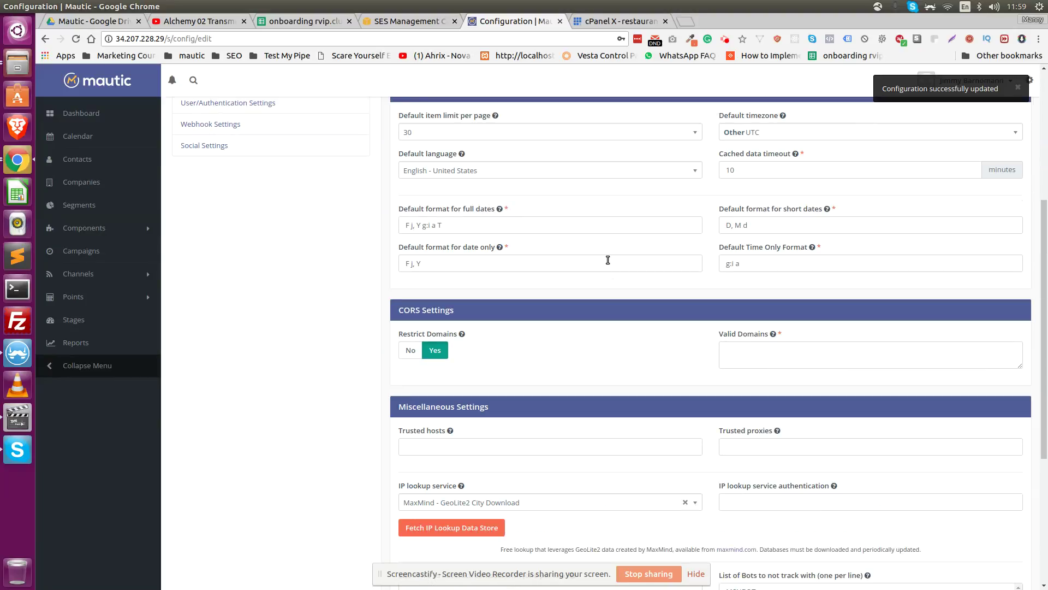
pyautogui.scroll(-4, 612, 268)
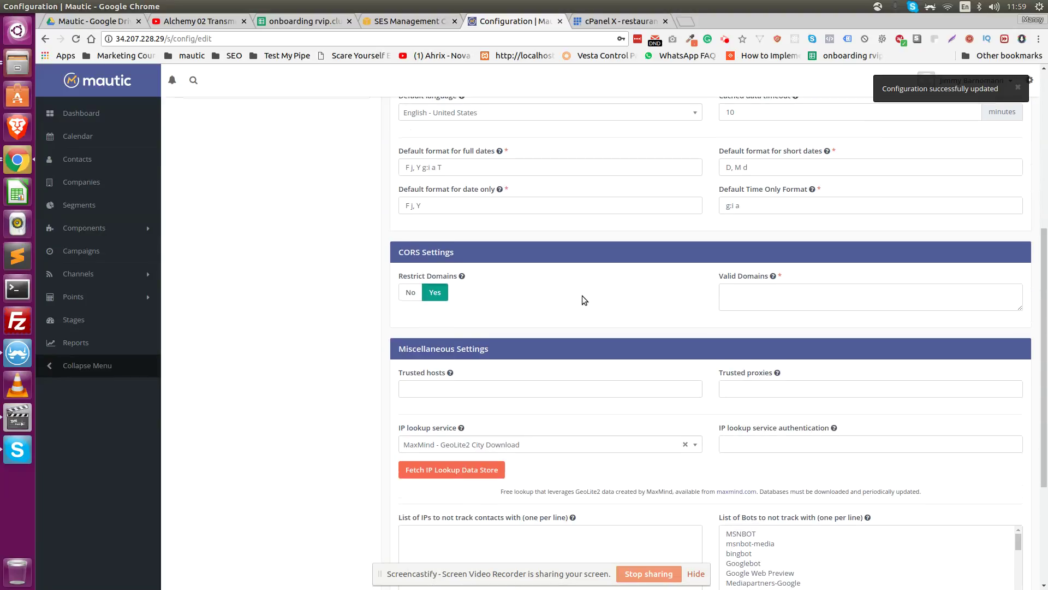
pyautogui.scroll(3, 582, 296)
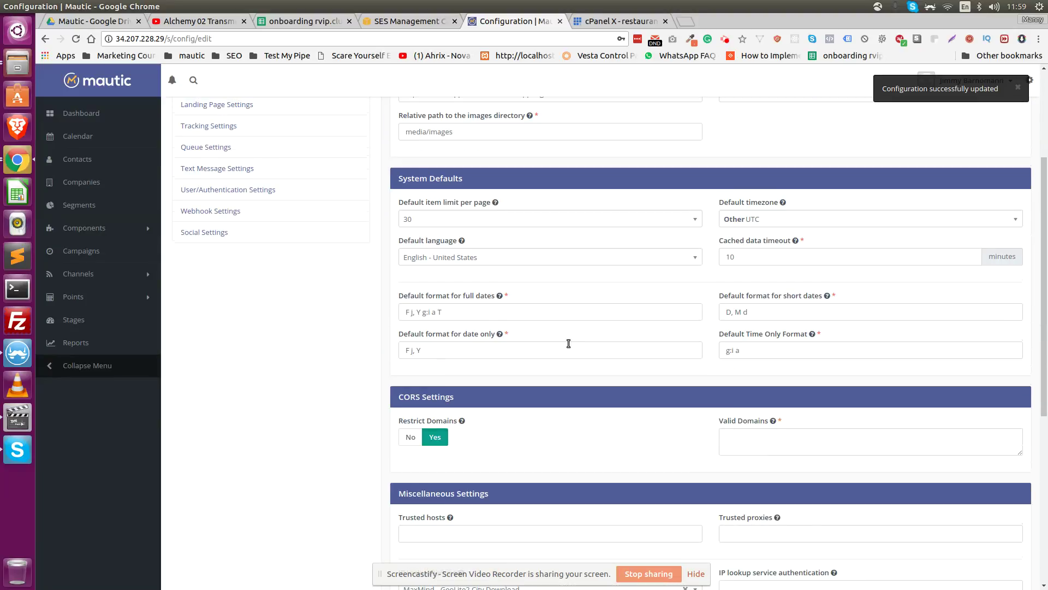
pyautogui.scroll(-5, 569, 344)
pyautogui.scroll(4, 582, 347)
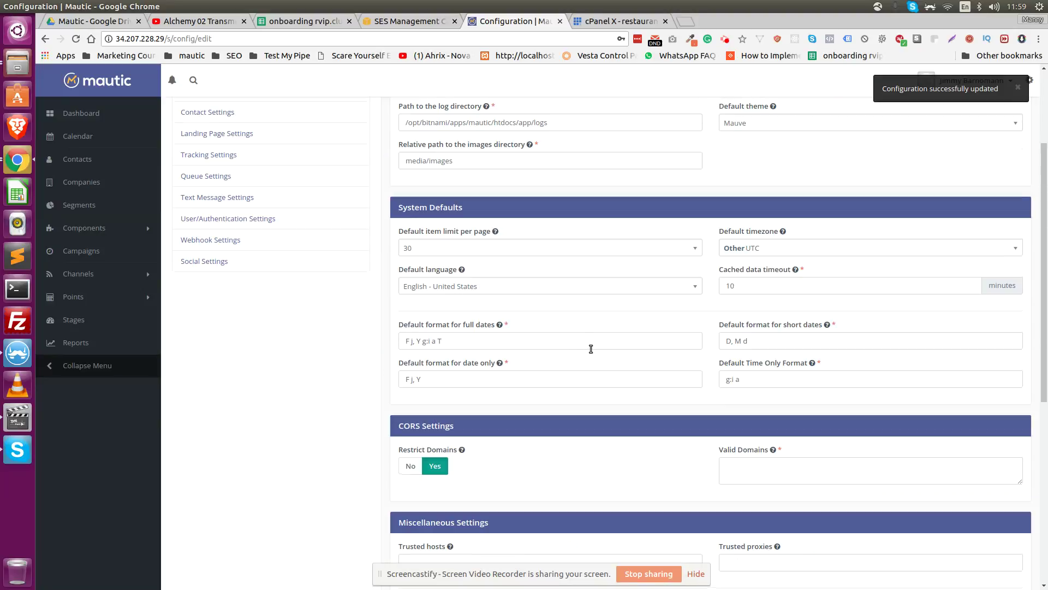
pyautogui.scroll(-4, 590, 350)
pyautogui.scroll(-3, 590, 349)
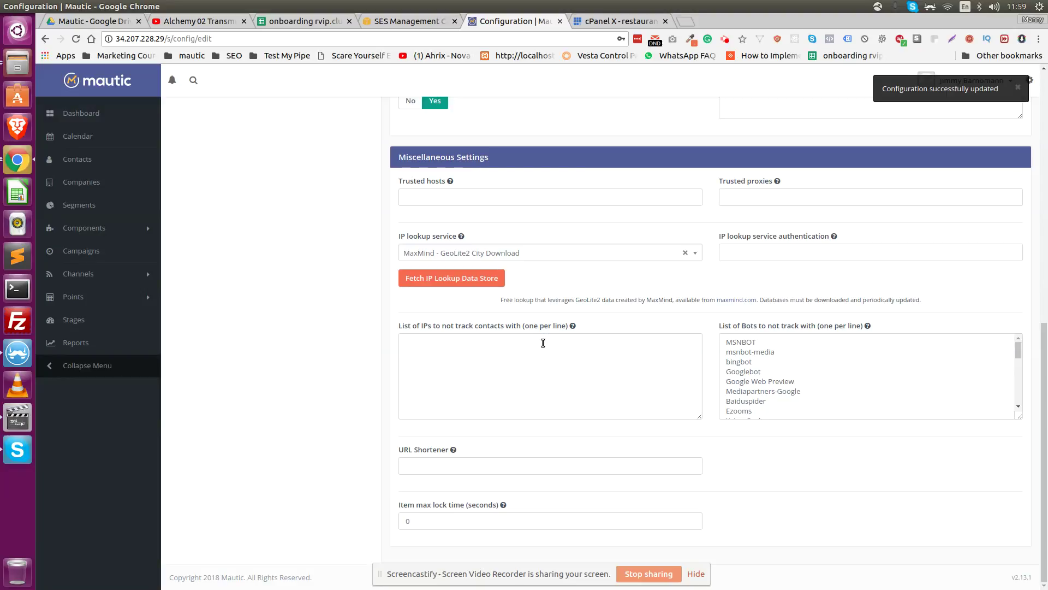
pyautogui.scroll(3, 542, 342)
pyautogui.scroll(-2, 538, 357)
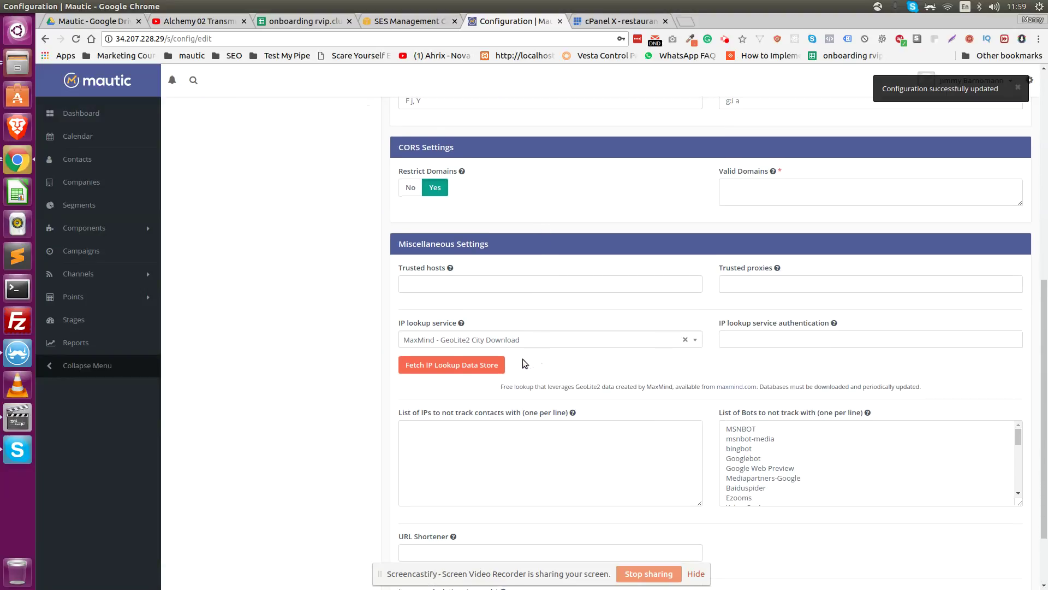
pyautogui.click(495, 366)
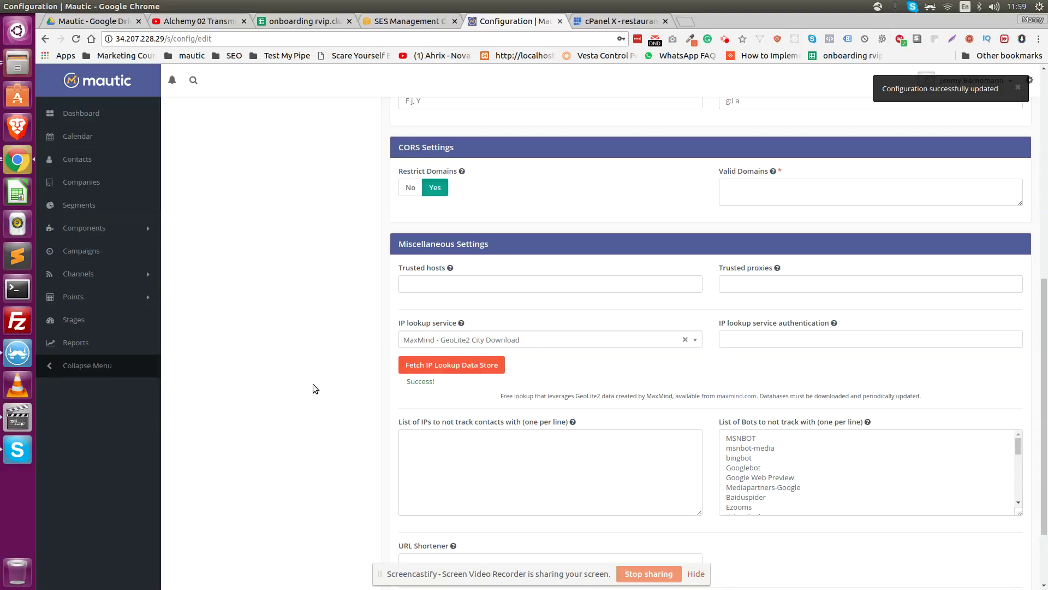
pyautogui.scroll(-2, 313, 385)
pyautogui.scroll(-1, 328, 390)
pyautogui.scroll(5, 491, 328)
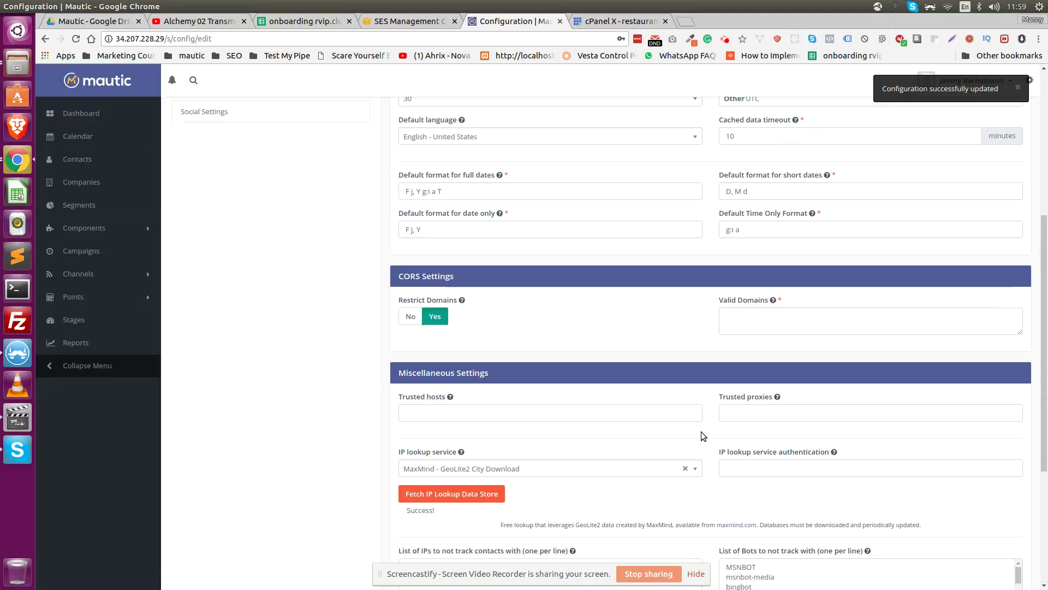
pyautogui.scroll(5, 573, 287)
pyautogui.scroll(2, 655, 245)
# Apply the configuration so the IP lookup data store shows today's last-updated time.
pyautogui.click(1014, 114)
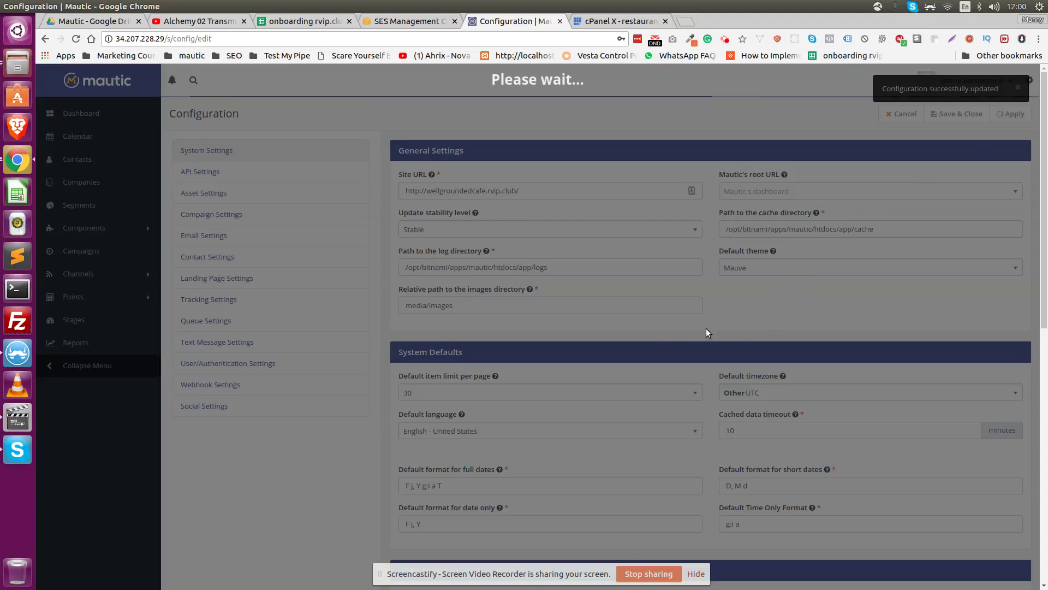
pyautogui.scroll(-5, 705, 328)
pyautogui.scroll(-5, 636, 350)
pyautogui.scroll(-3, 565, 366)
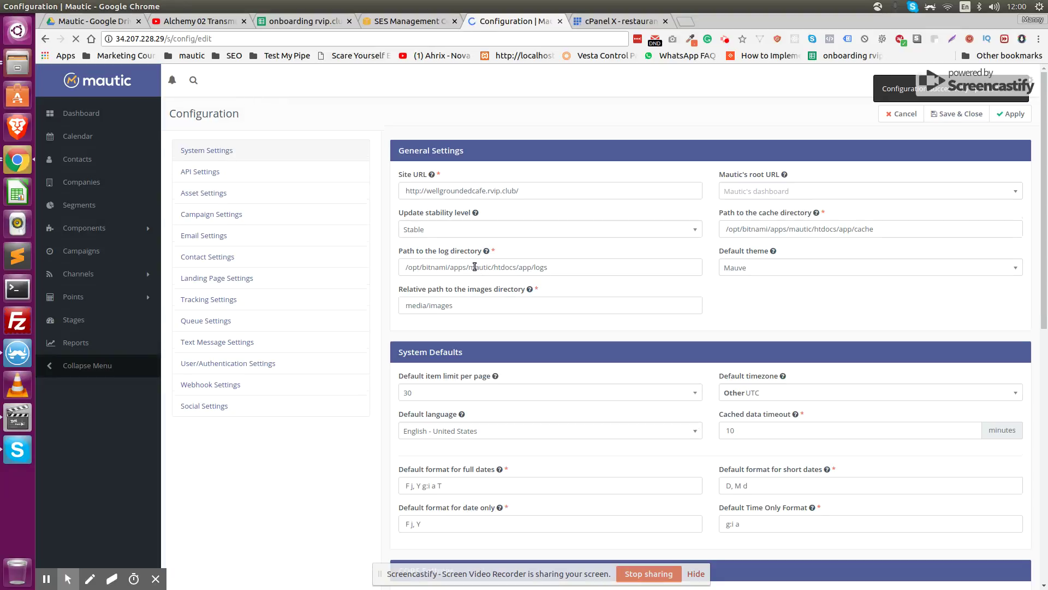
pyautogui.scroll(-4, 509, 328)
pyautogui.scroll(-6, 529, 424)
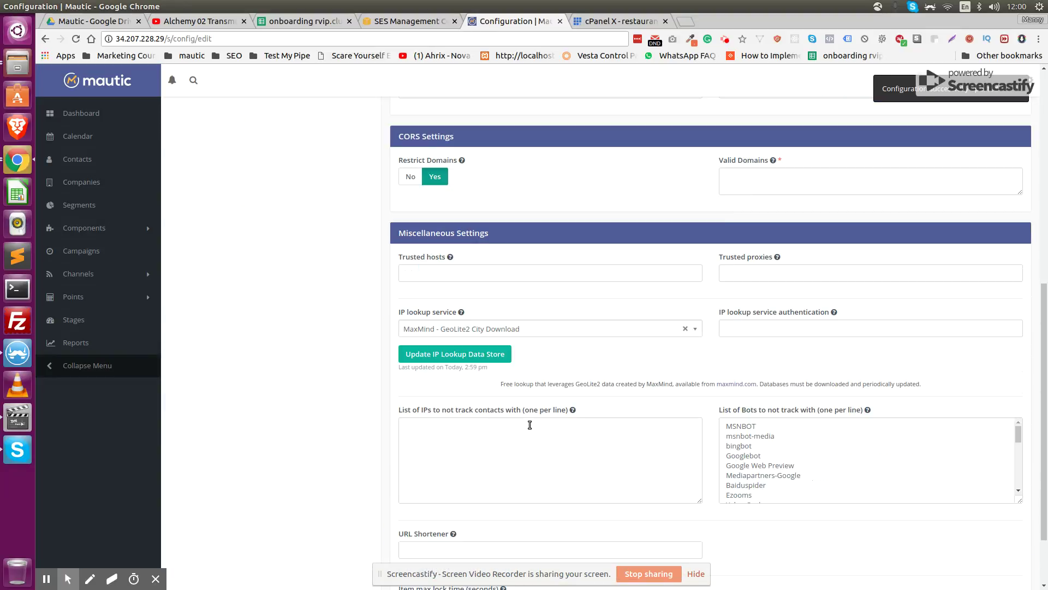
pyautogui.scroll(-3, 530, 424)
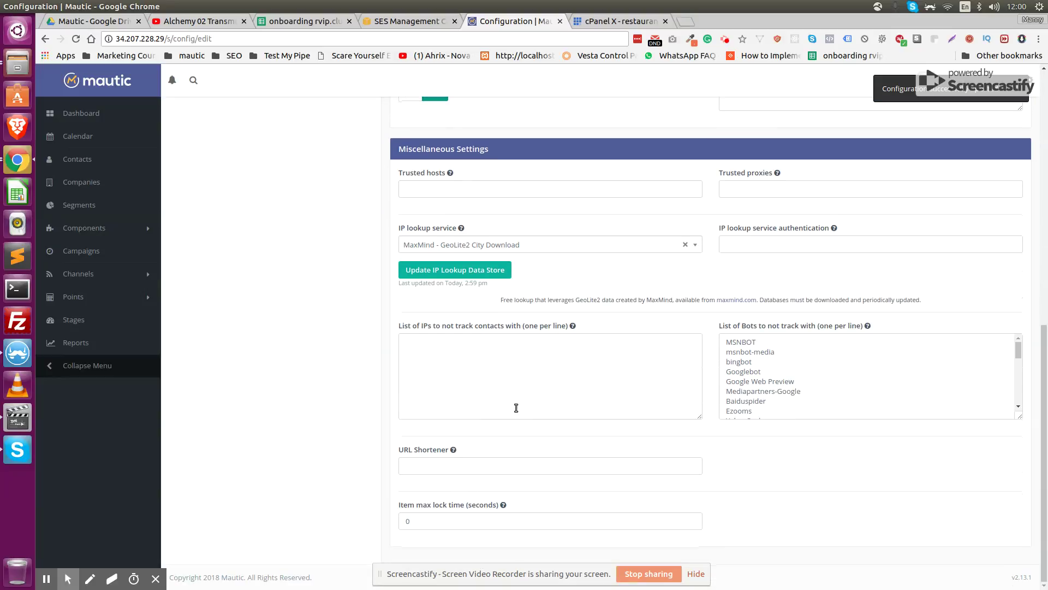
pyautogui.scroll(4, 515, 407)
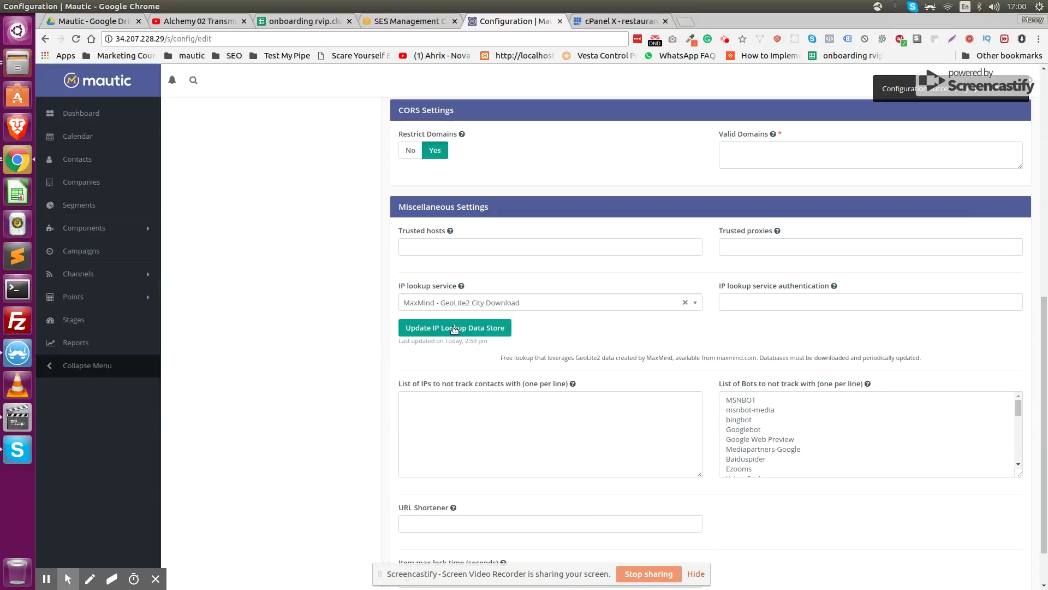
pyautogui.scroll(3, 631, 380)
pyautogui.scroll(10, 642, 369)
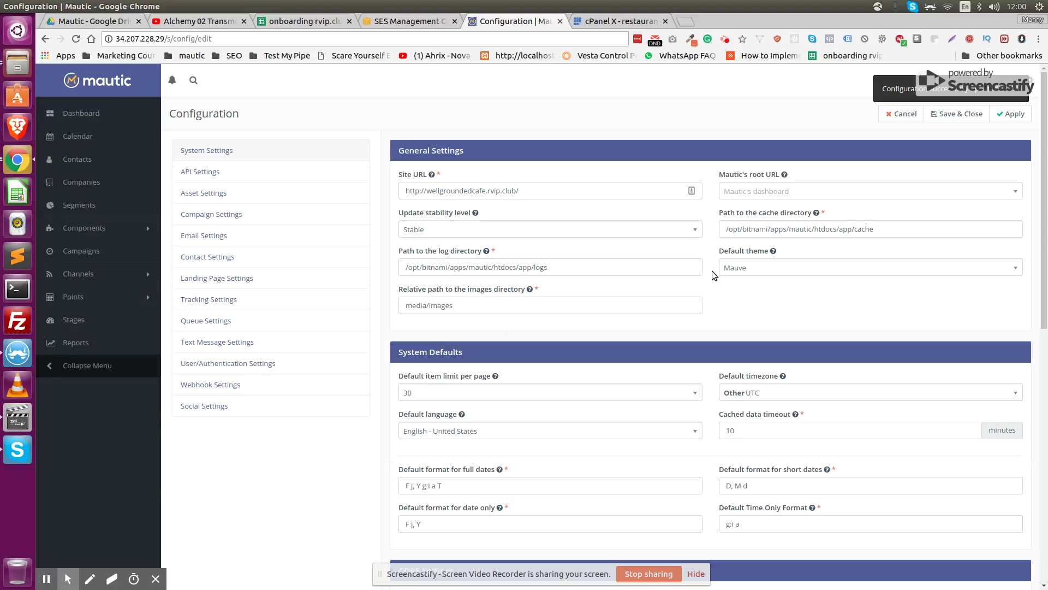